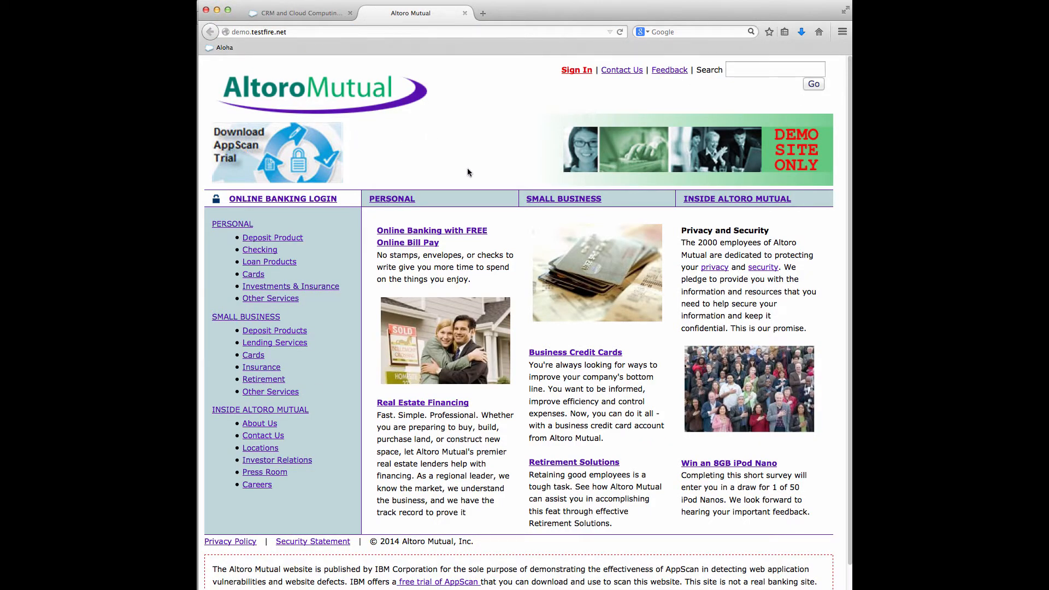
key("super+Tab")
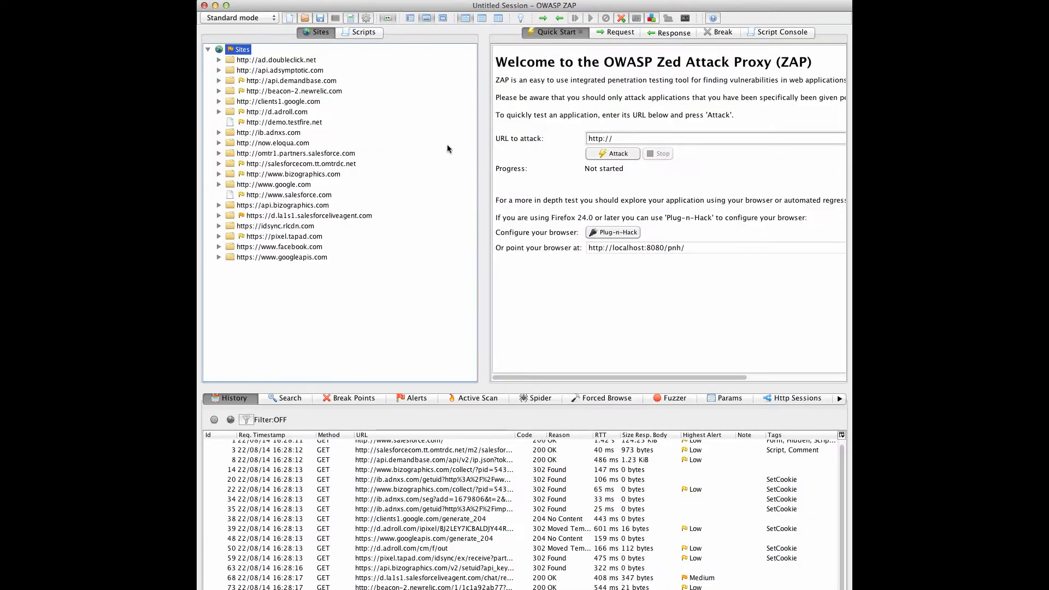
left_click(318, 124)
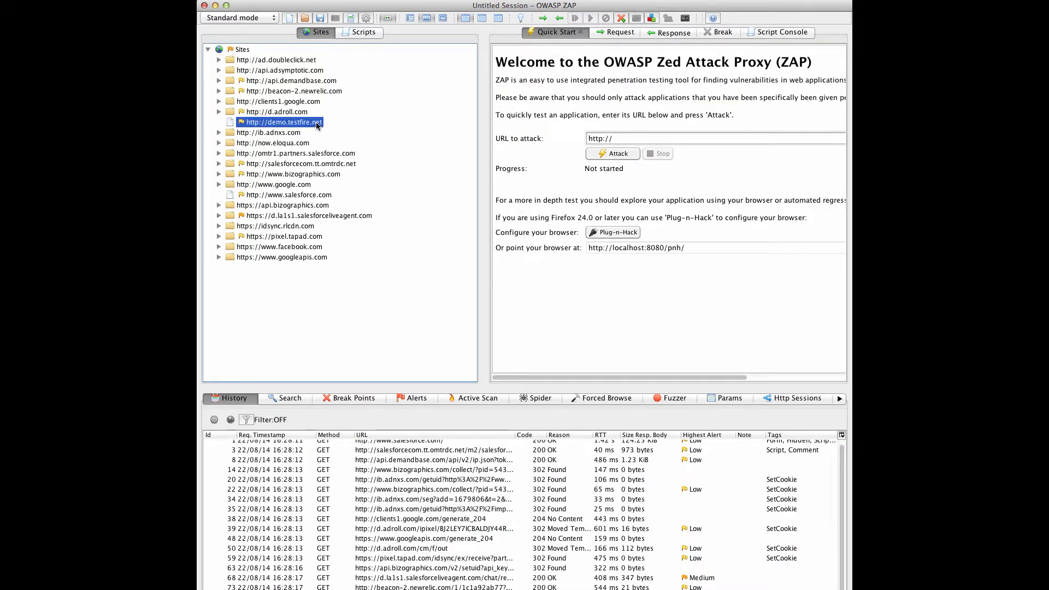
right_click(318, 124)
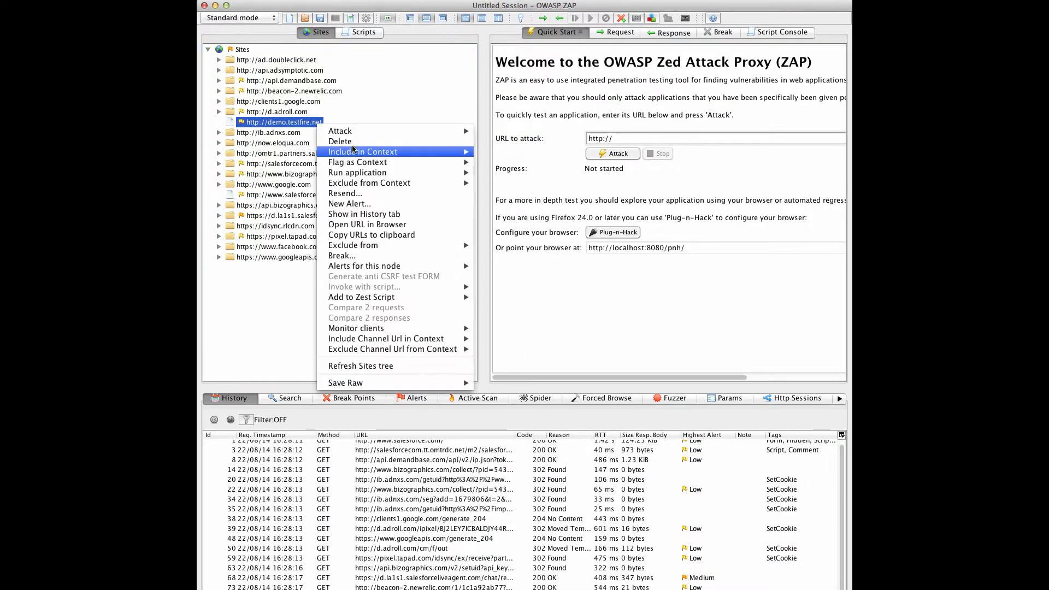
mouse_move(353, 156)
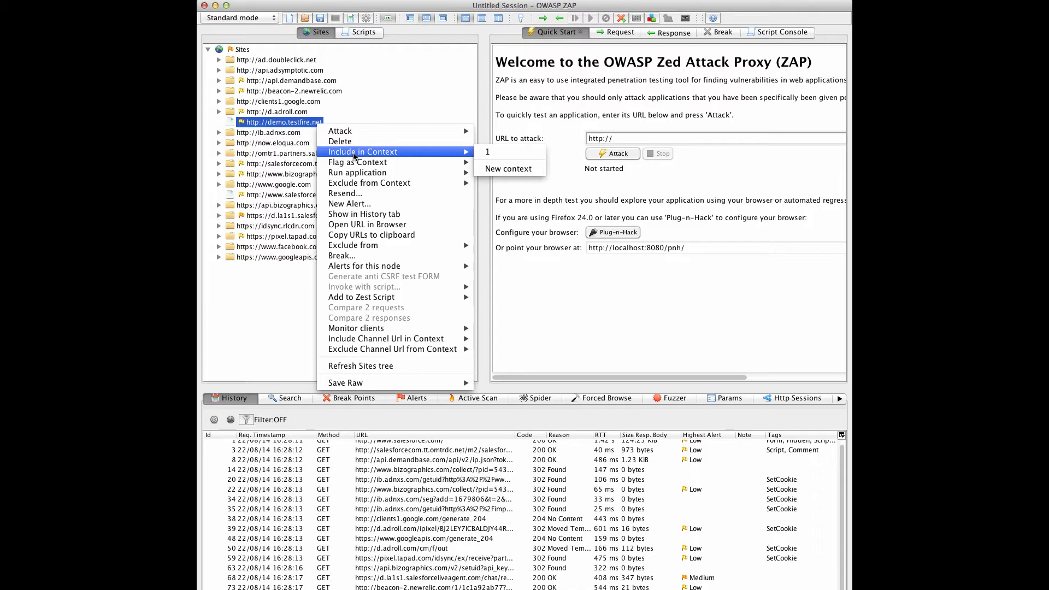
left_click(483, 152)
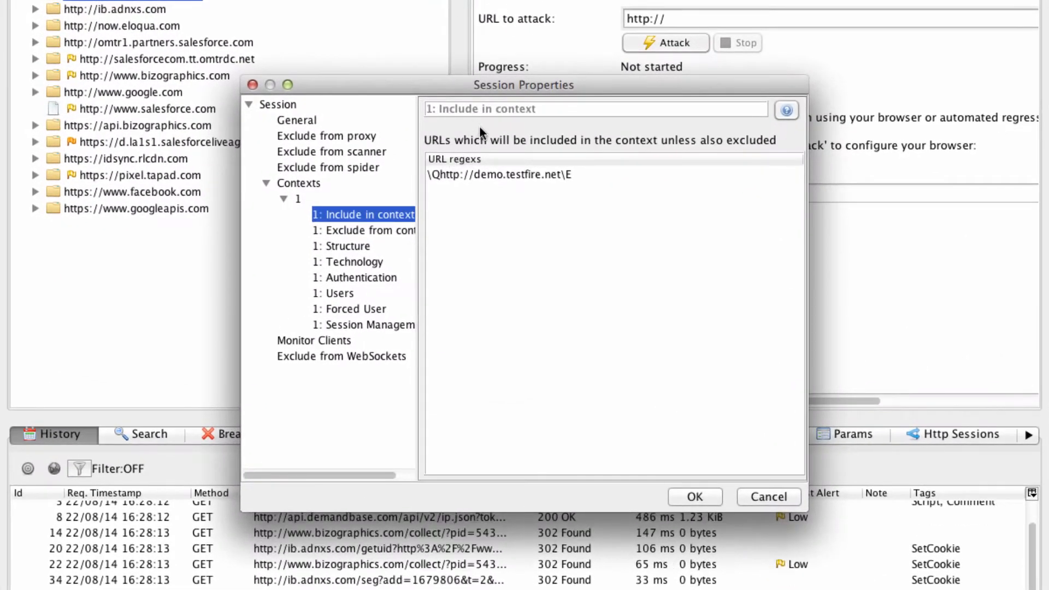
- Rename context 1 as TestFire in the session properties, keeping it in scope
left_click(299, 199)
double_click(427, 149)
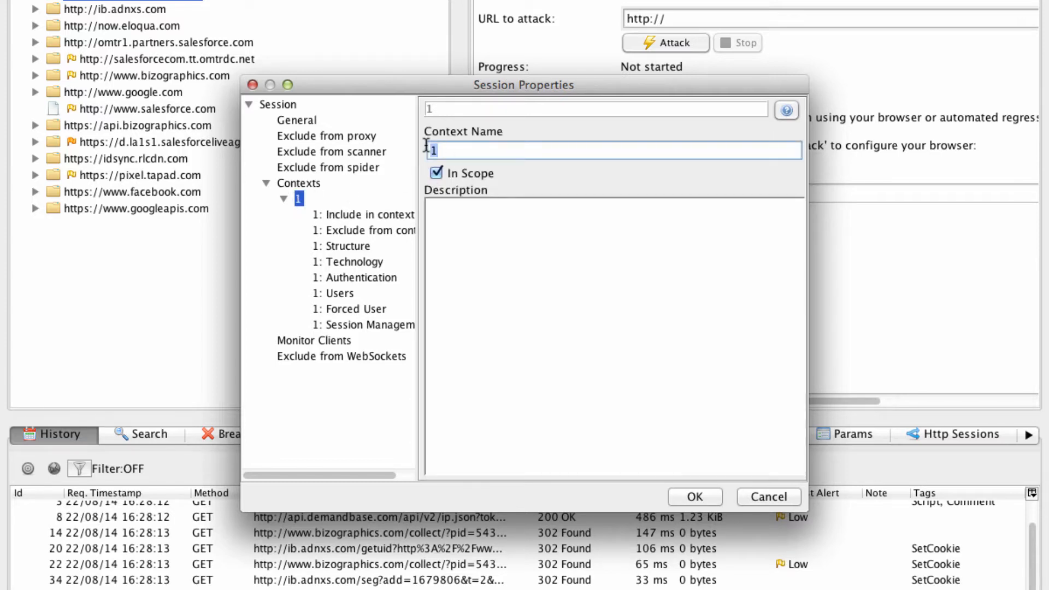
type("TestFire")
left_click(711, 496)
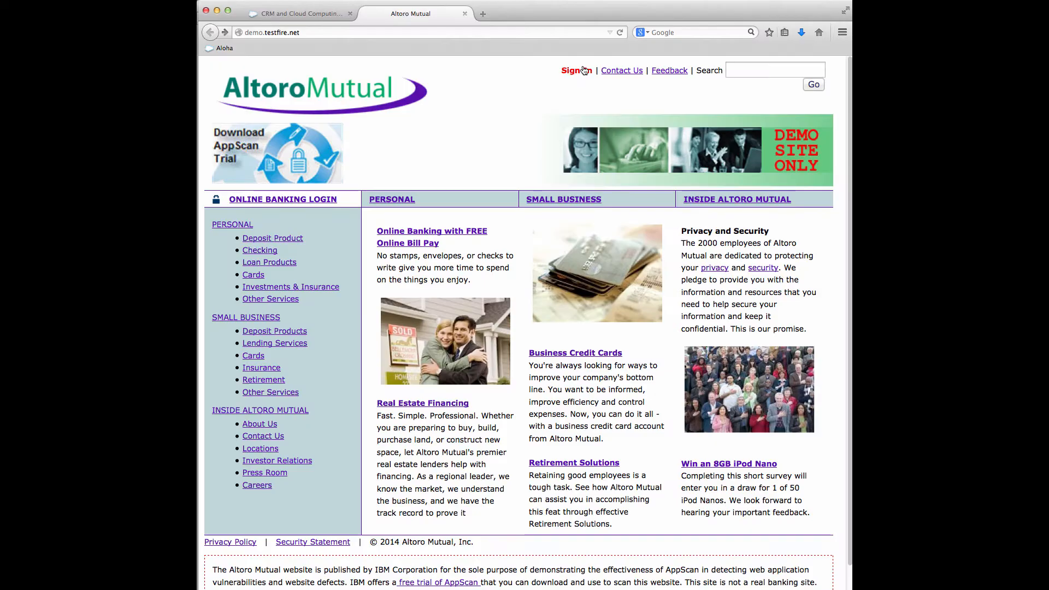
- In the browser, log in to the Altoro Mutual online banking site with the account password and sign off again
left_click(584, 71)
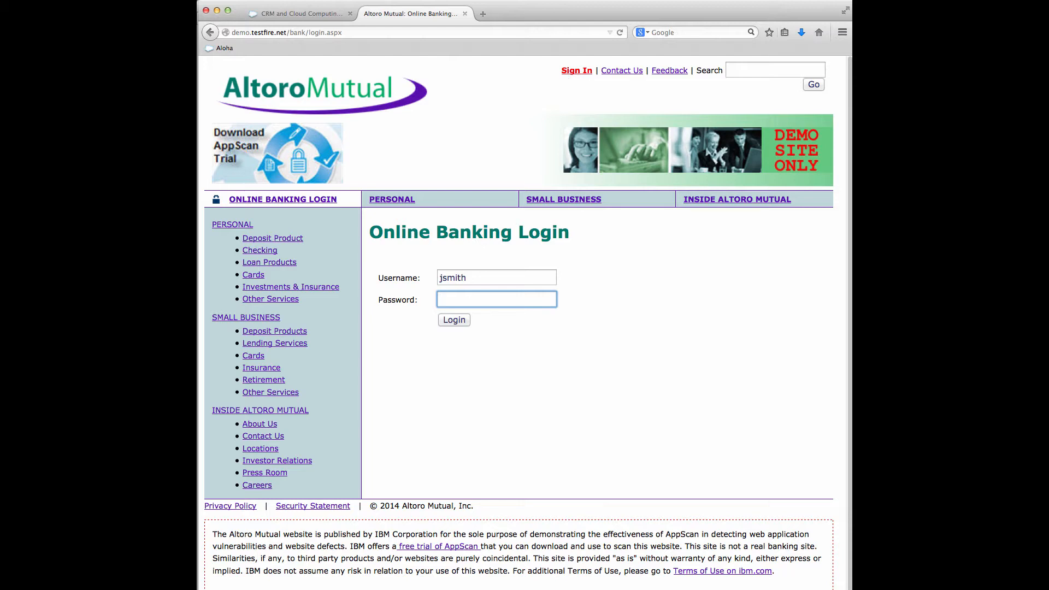
type("demo")
left_click(466, 323)
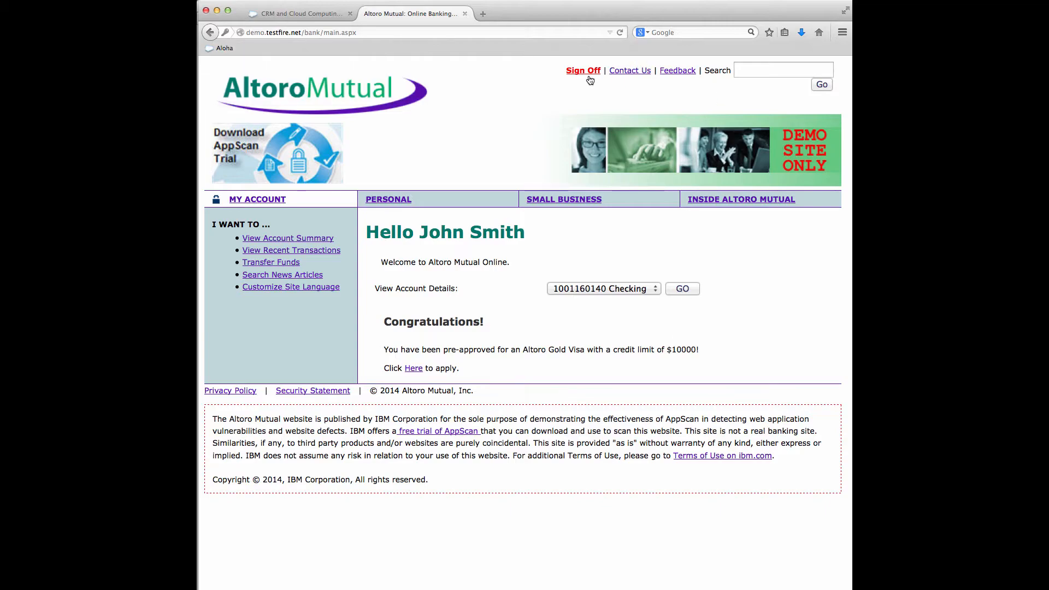
left_click(589, 75)
- Switch to OWASP ZAP and exclude the GET:logout.aspx page in the bank folder of demo.testfire.net from the scanner
key("super+Tab")
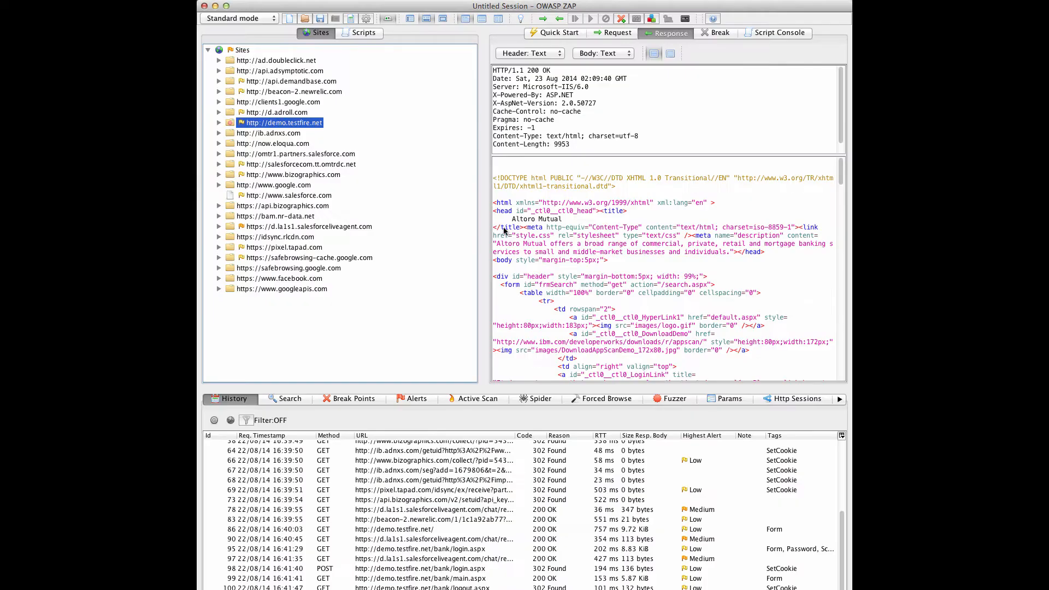
left_click(218, 122)
left_click(230, 133)
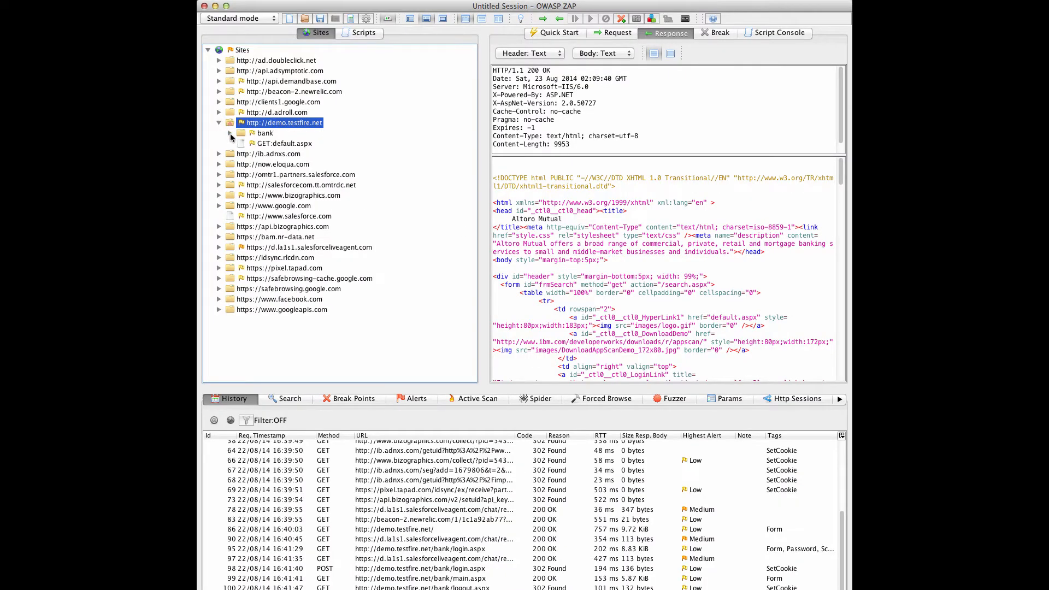
right_click(284, 174)
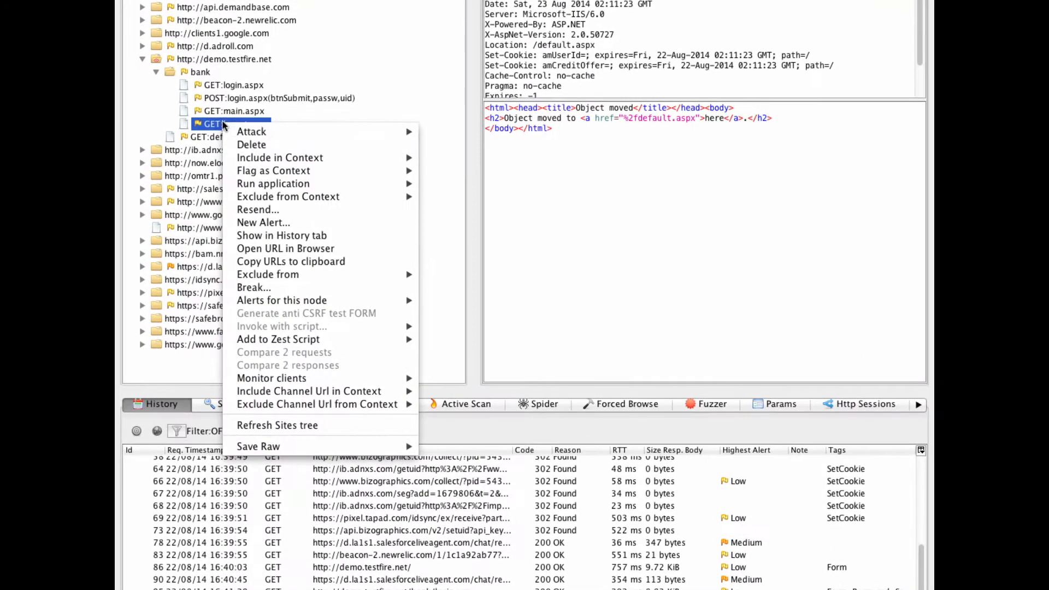
mouse_move(323, 274)
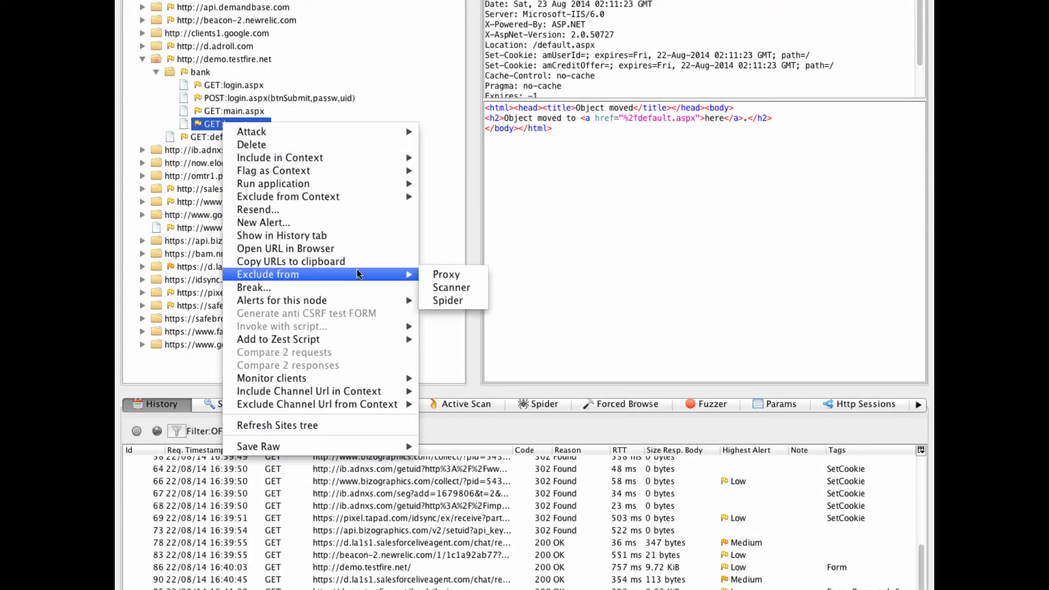
left_click(431, 285)
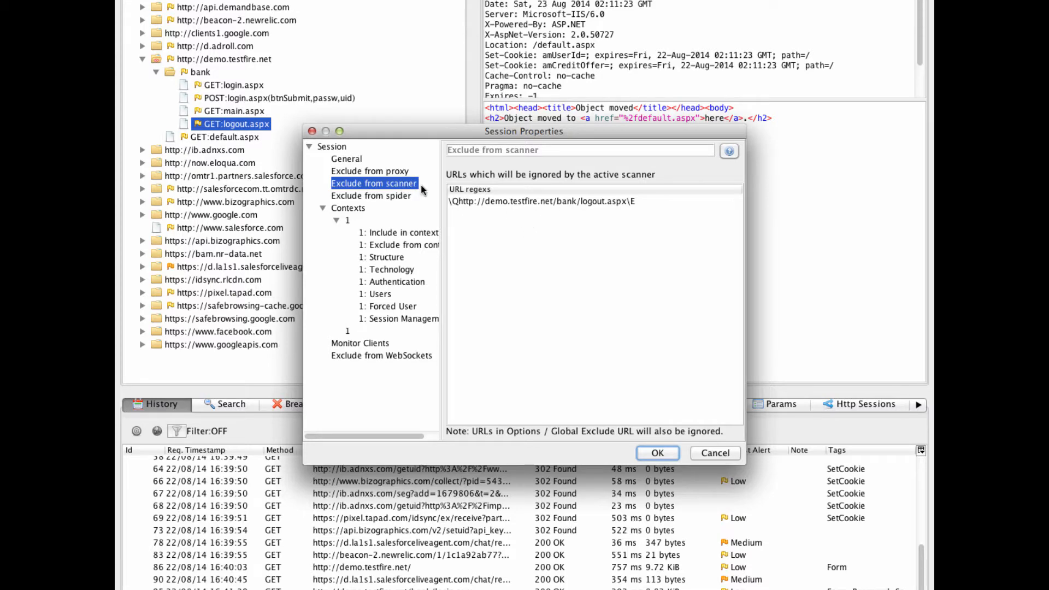
left_click(658, 453)
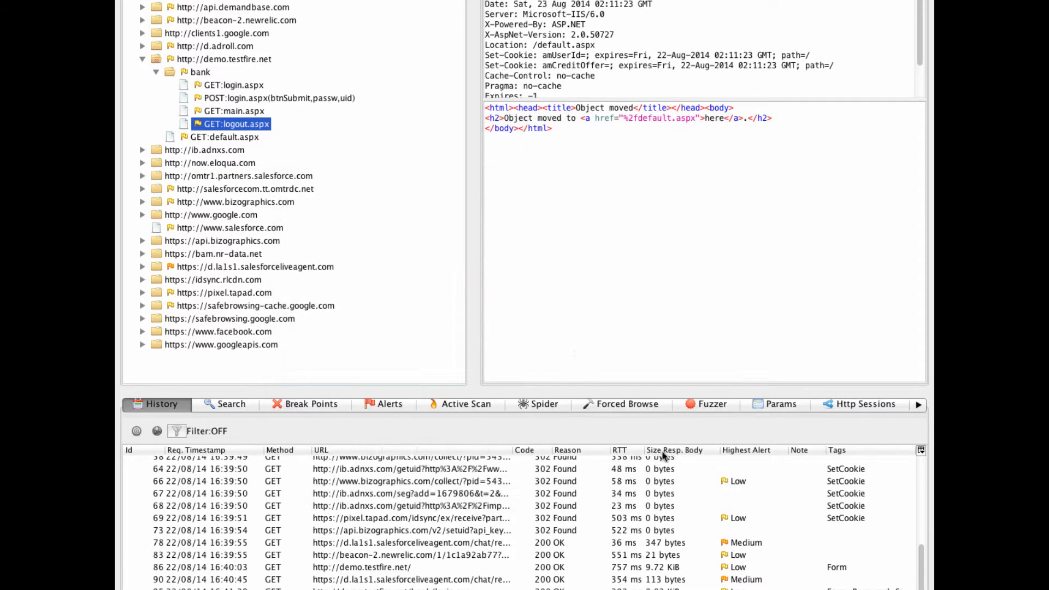
- Exclude the GET:logout.aspx page of demo.testfire.net from the spider
right_click(254, 119)
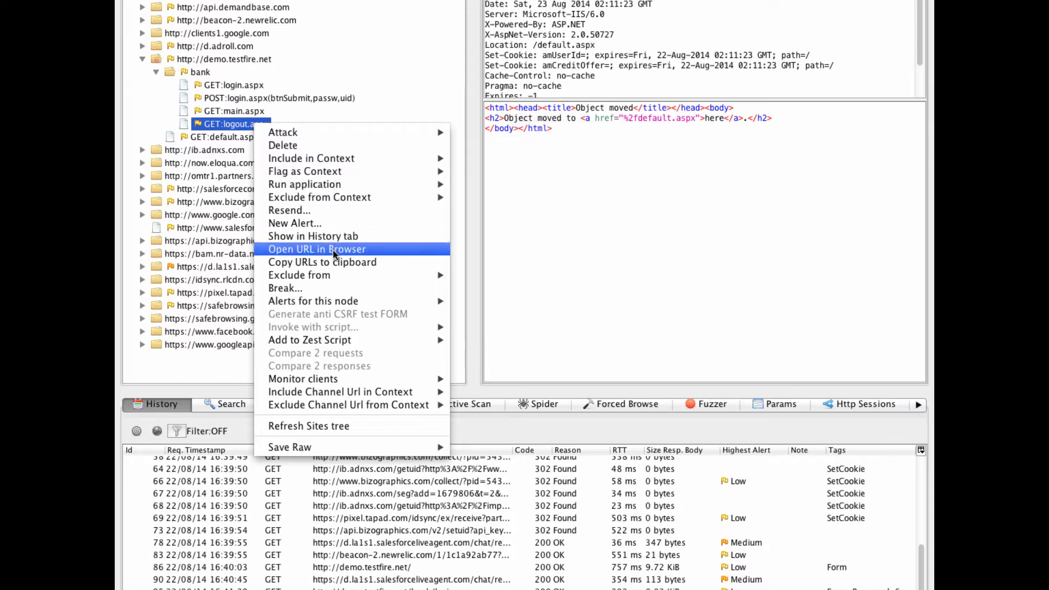
mouse_move(348, 279)
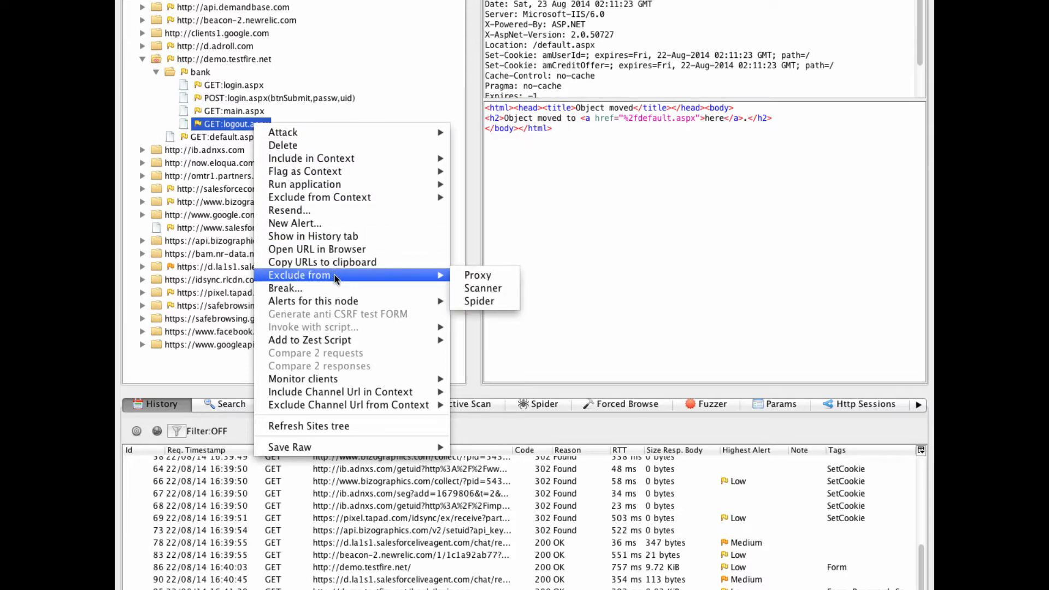
left_click(477, 302)
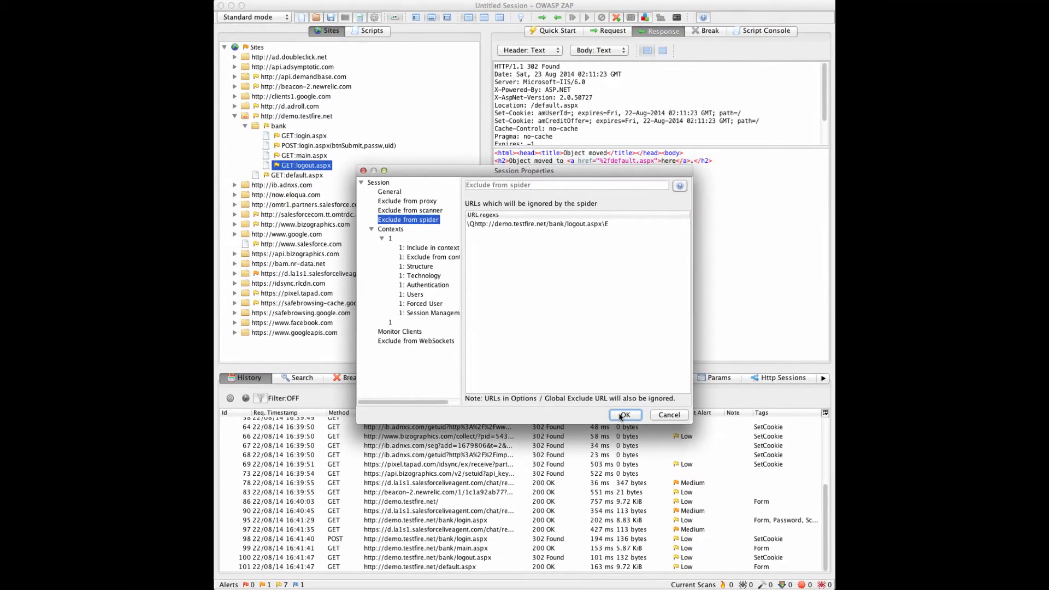
left_click(653, 454)
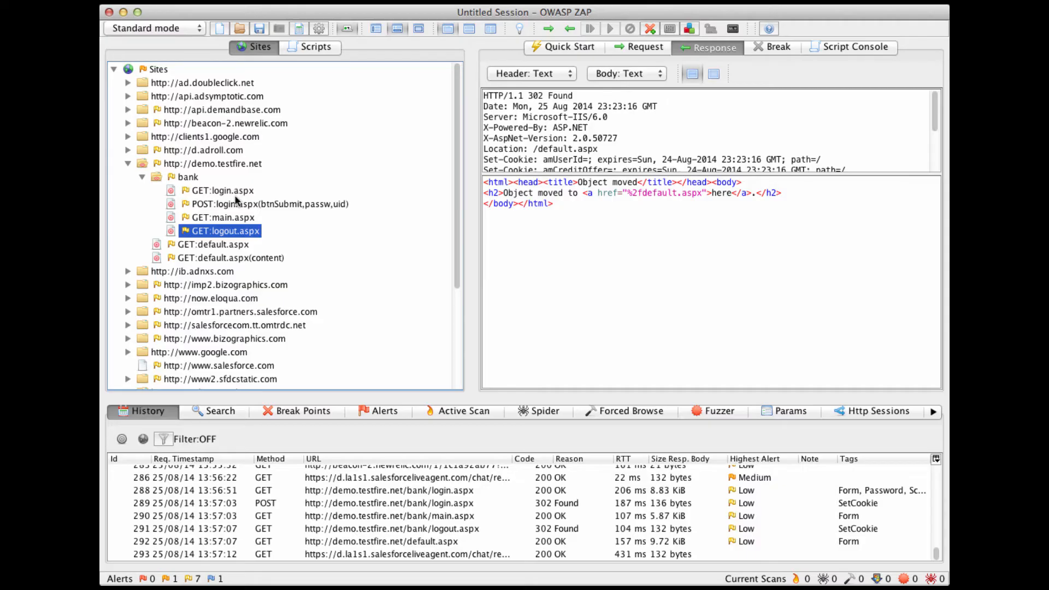
- View the response and available actions for the POST:login.aspx request in the bank folder, and switch to the browser
left_click(237, 204)
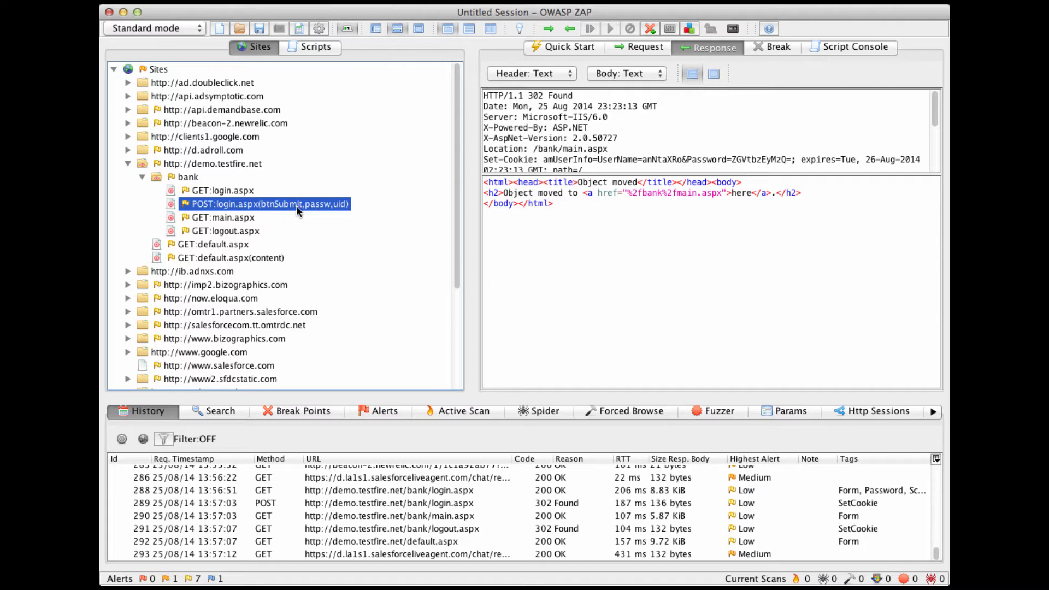
right_click(243, 210)
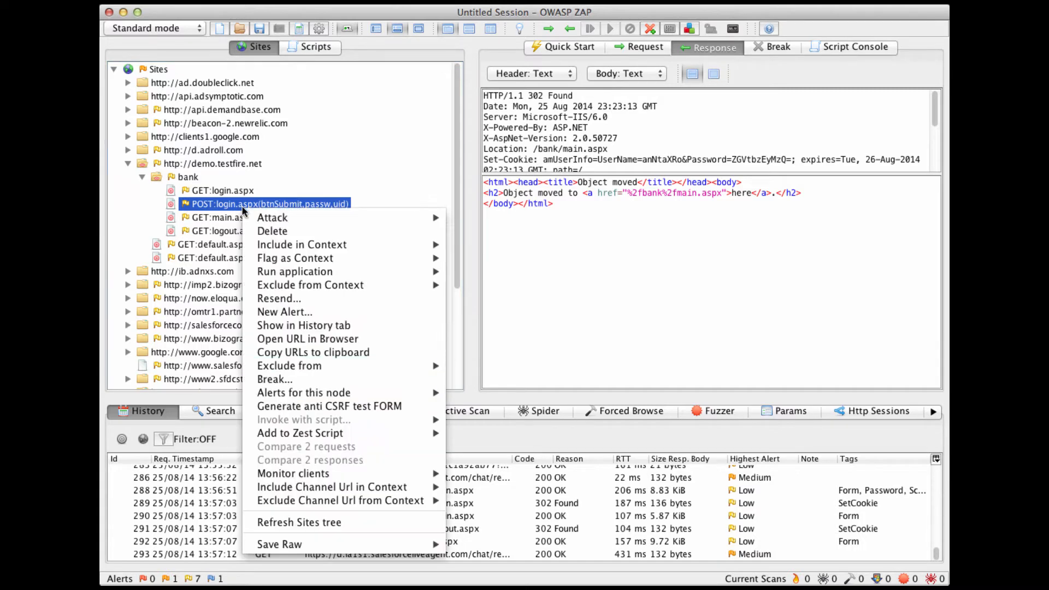
left_click(244, 210)
key("super+Tab")
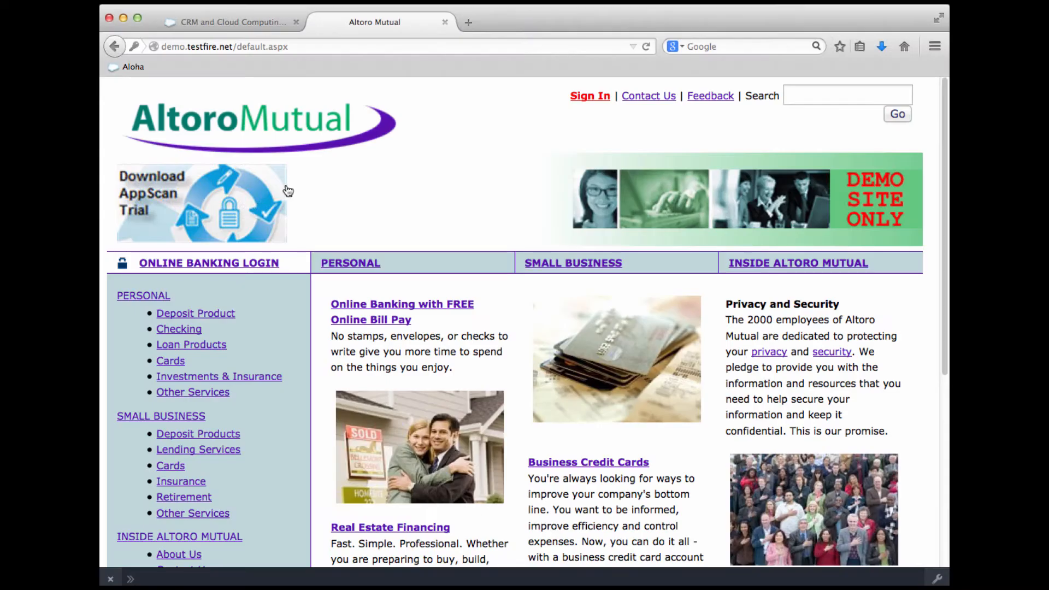
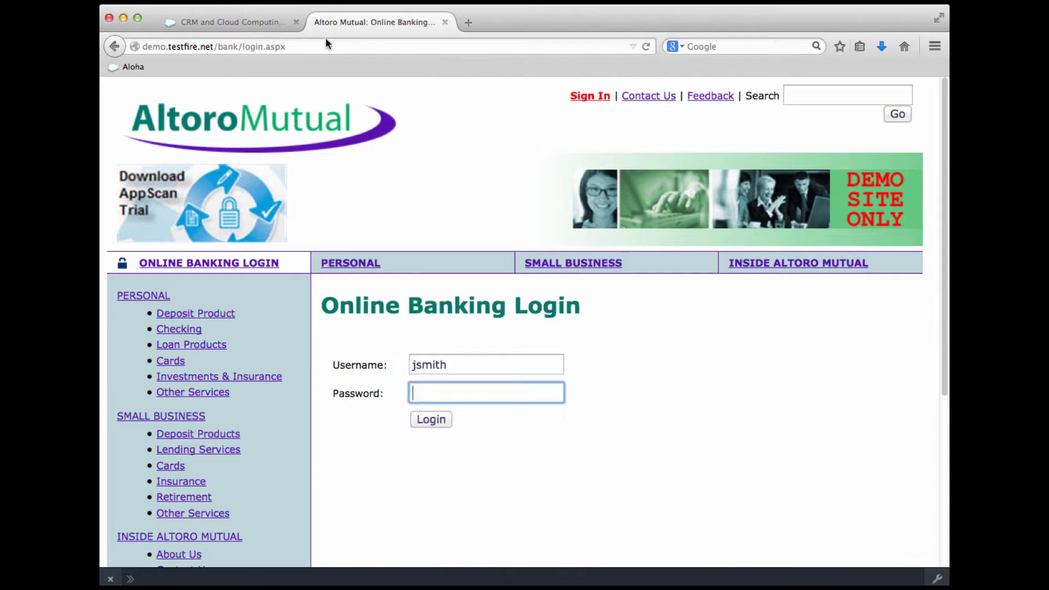
- Switch to OWASP ZAP and flag the POST:login.aspx request in the bank folder as TestFire's form-based authentication login request
key("super+Tab")
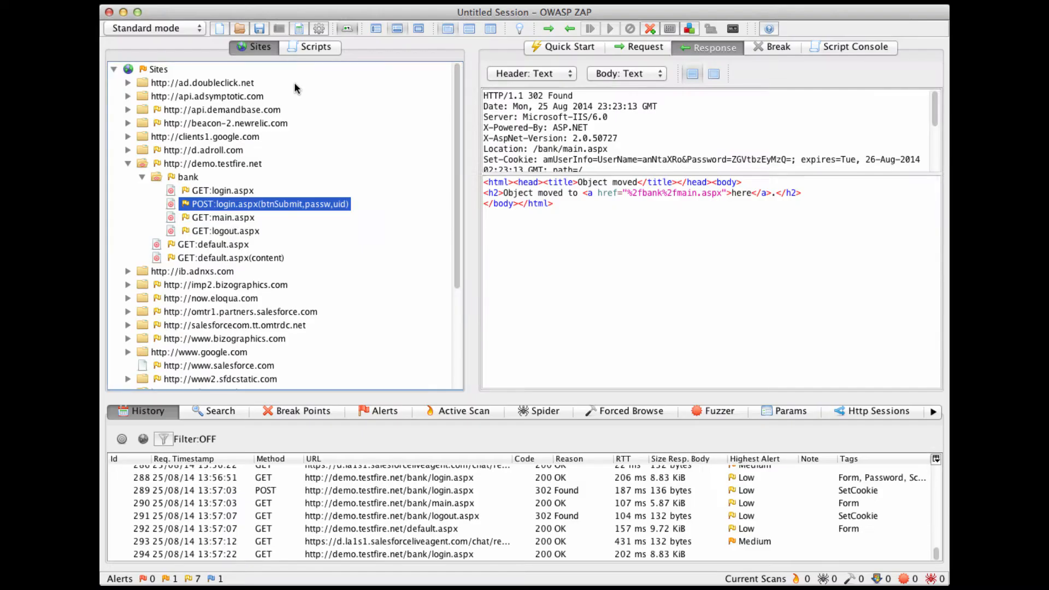
right_click(290, 208)
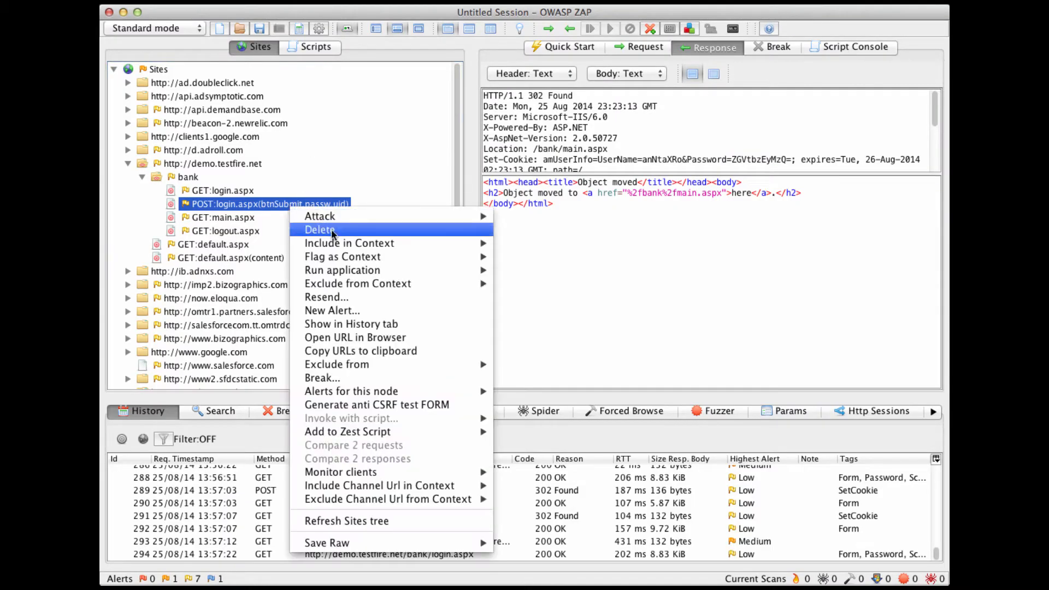
mouse_move(362, 259)
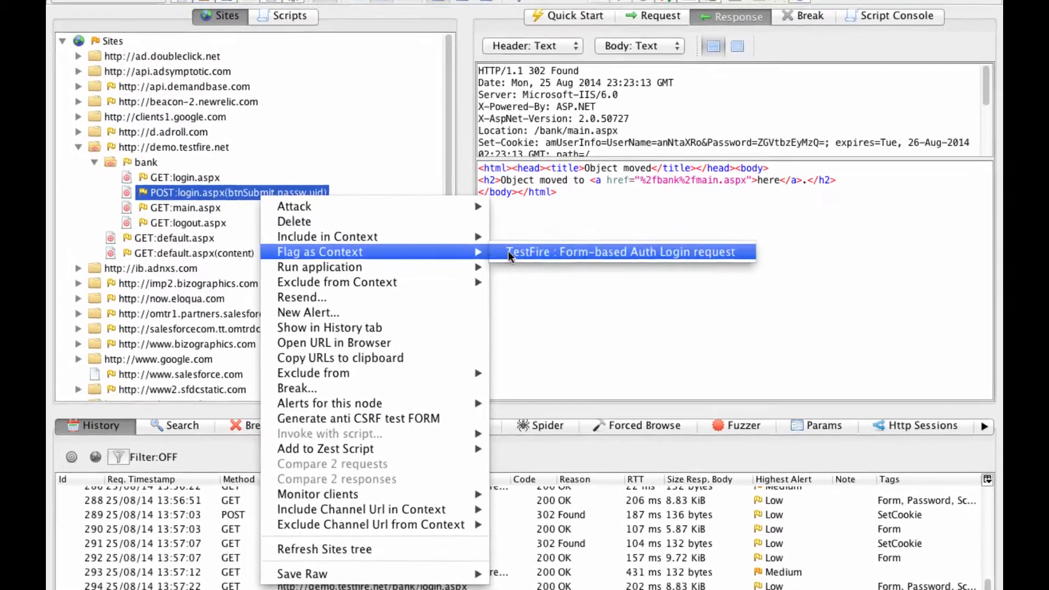
left_click(516, 257)
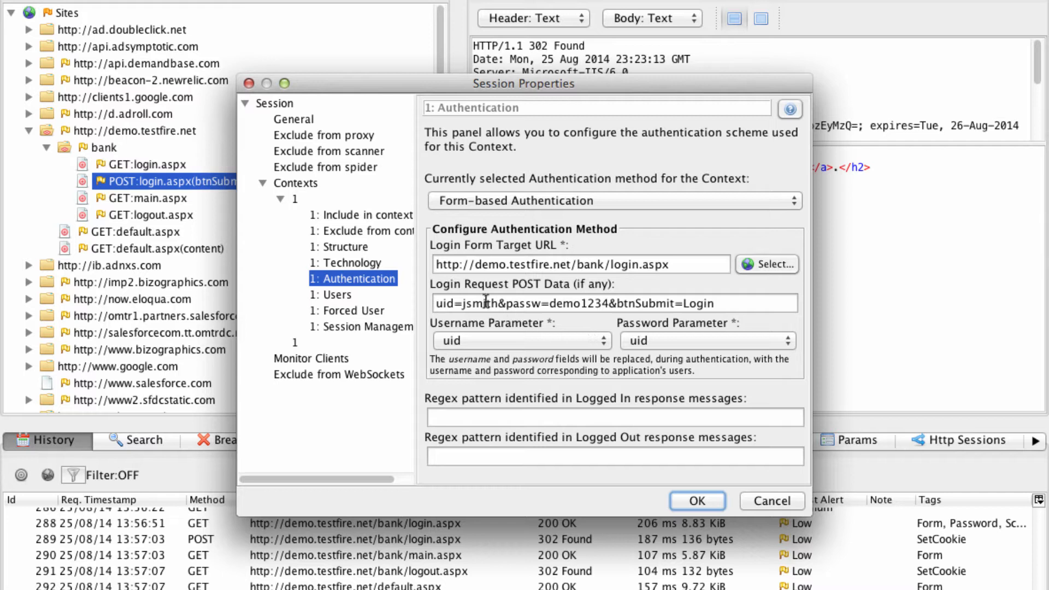
- Set the form-based authentication's username parameter to uid and its password parameter to passw
left_click(517, 345)
left_click(498, 340)
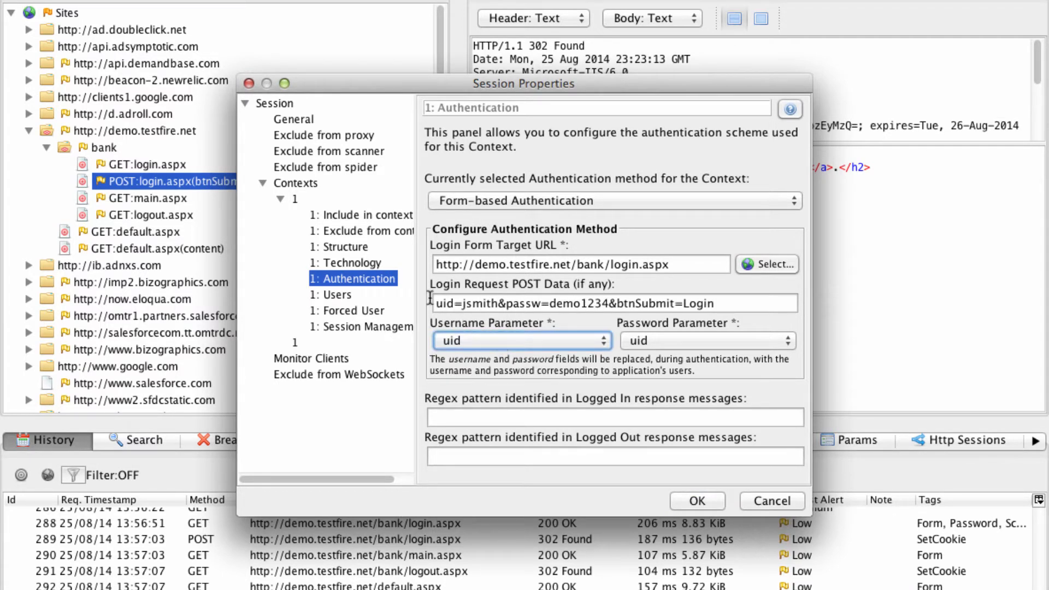
double_click(523, 303)
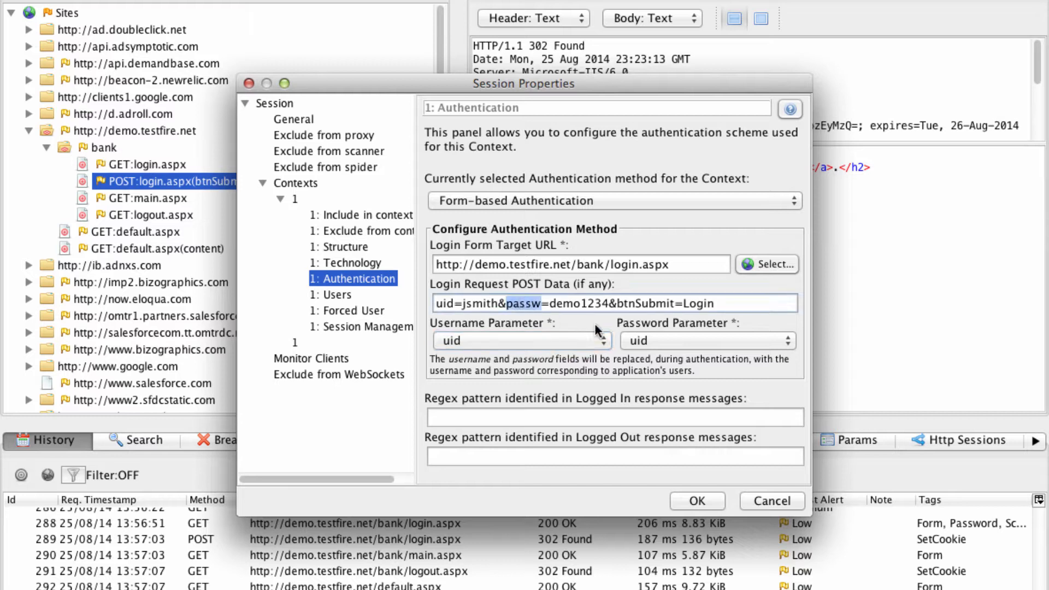
left_click(653, 345)
left_click(661, 343)
left_click(661, 364)
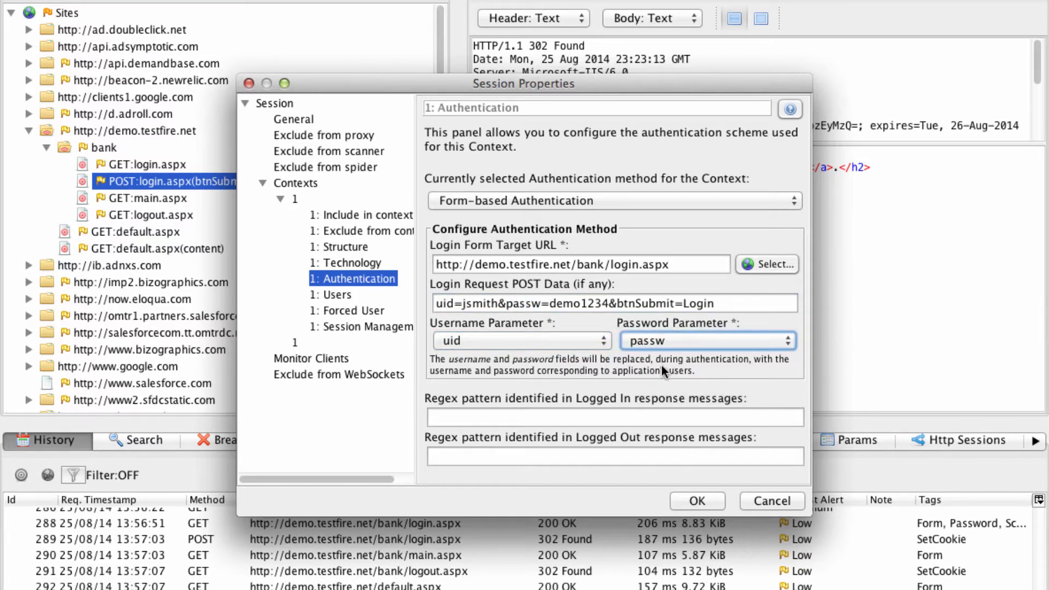
- Add an enabled user to the context, entering the account's username as both display name and login, plus the account password
left_click(337, 294)
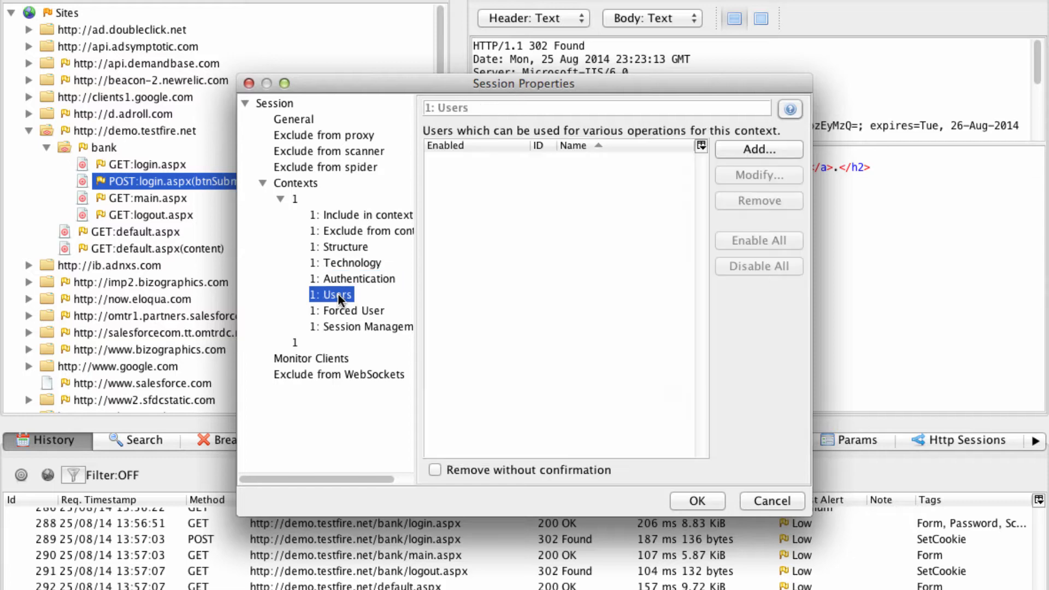
left_click(735, 146)
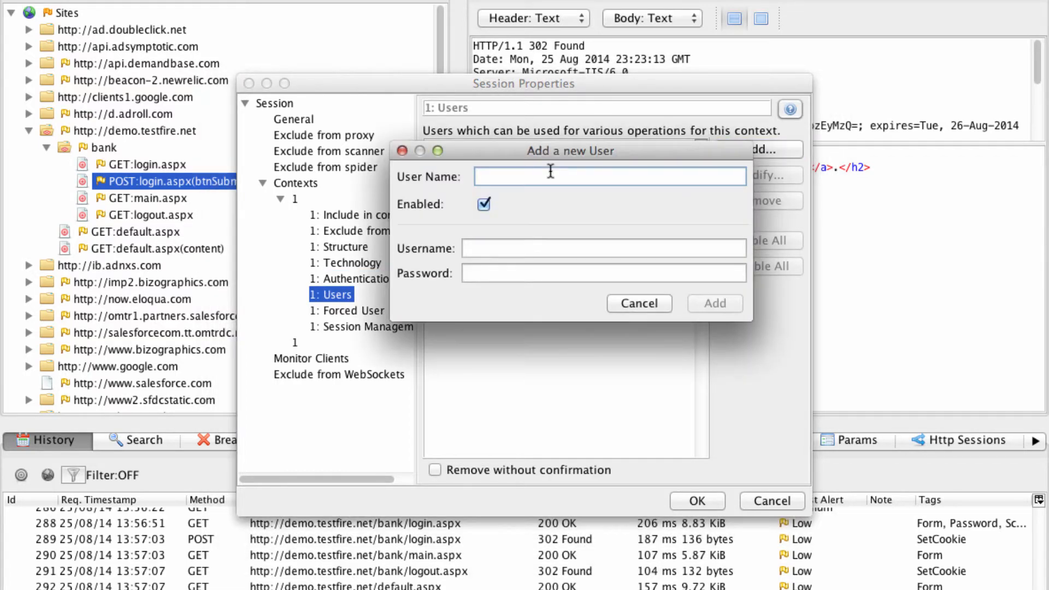
type("jsmith")
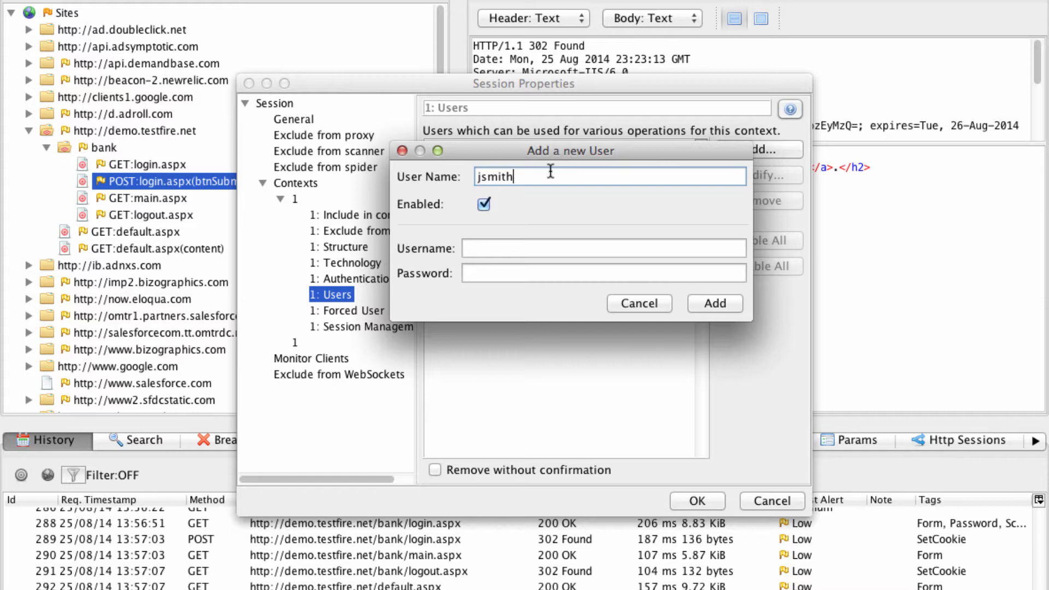
key("Tab")
key("Tab")
type("jsmi")
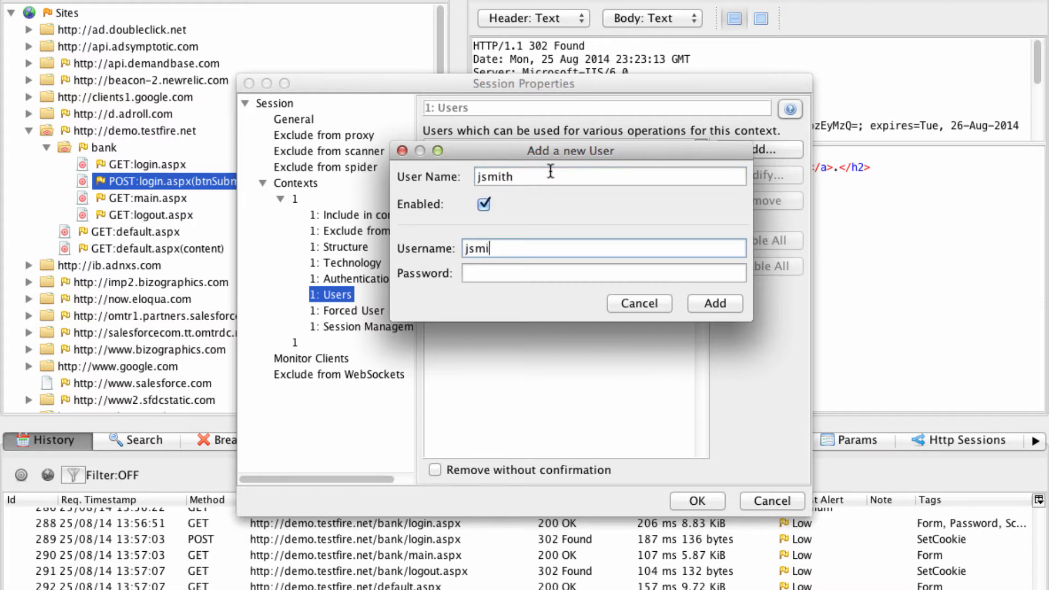
key("Tab")
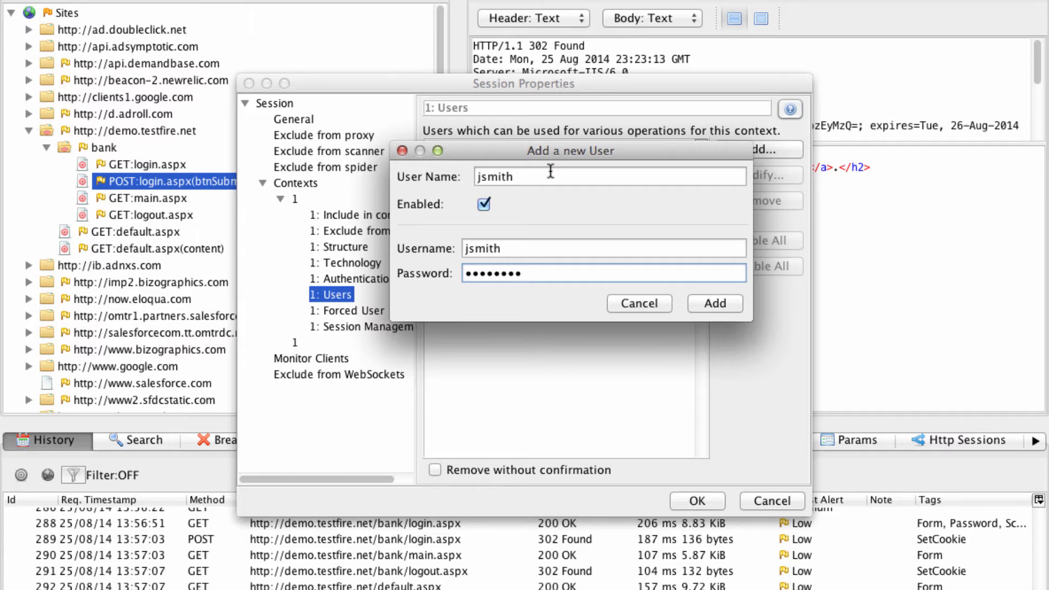
left_click(697, 300)
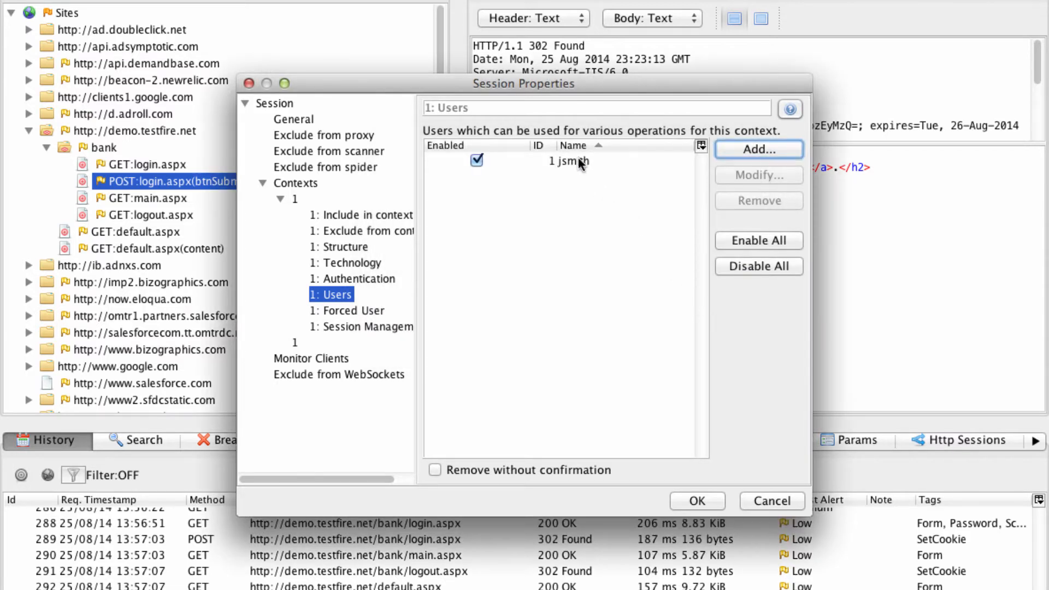
- Select the added account as the context's forced user and save the session properties
left_click(581, 162)
left_click(379, 311)
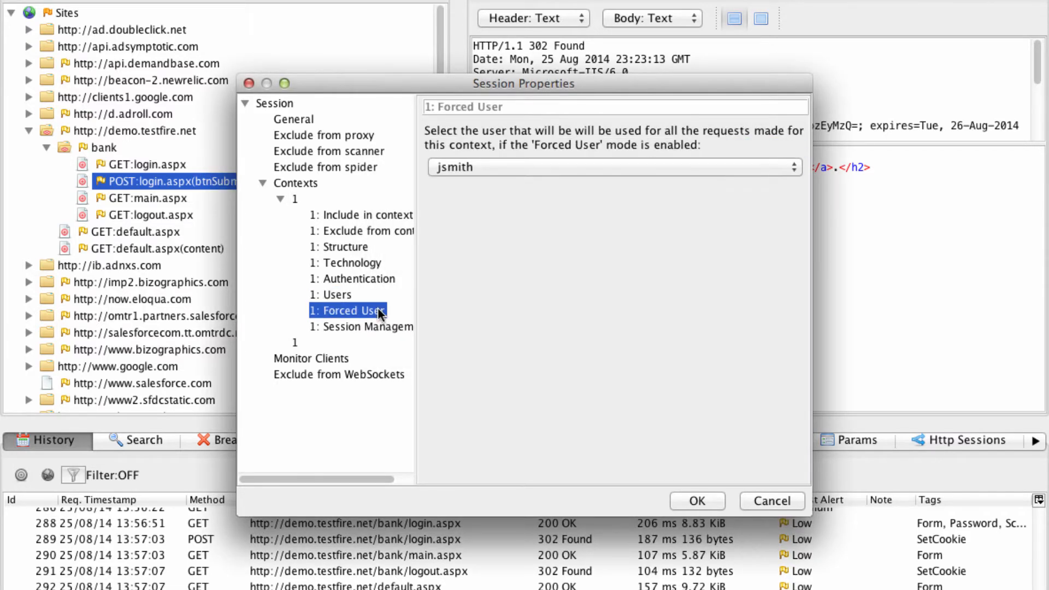
left_click(486, 164)
left_click(487, 171)
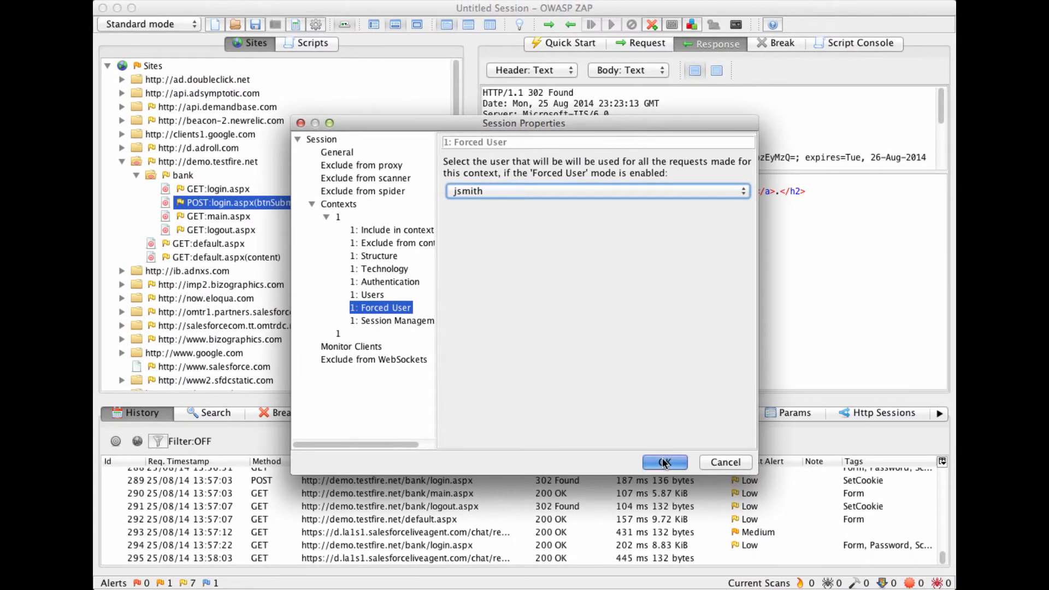
left_click(687, 488)
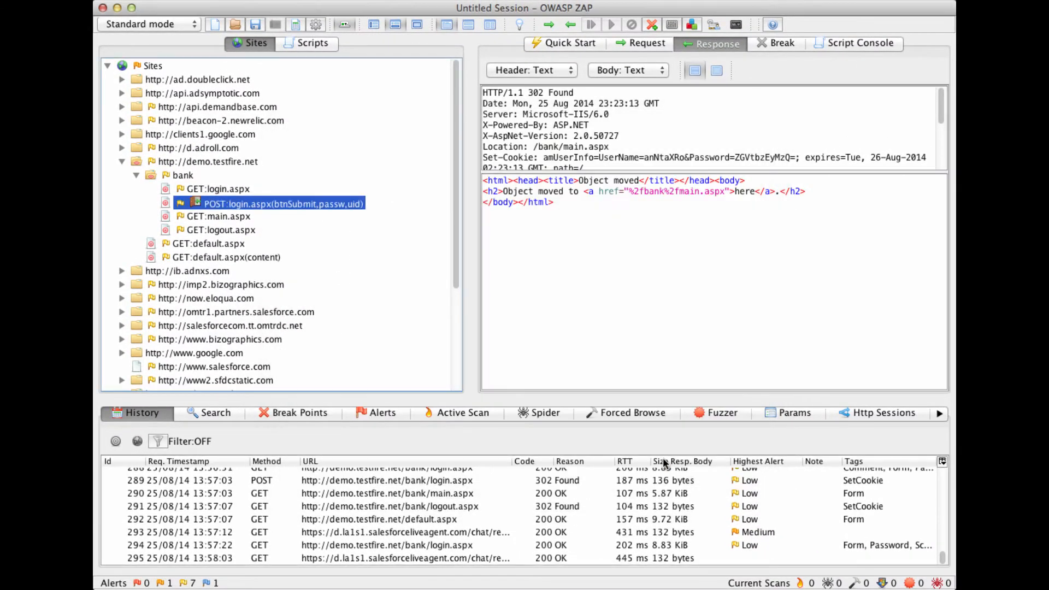
- Flag the "Sign In" link text in the GET:default.aspx response as TestFire's authentication logged-out indicator
left_click(208, 243)
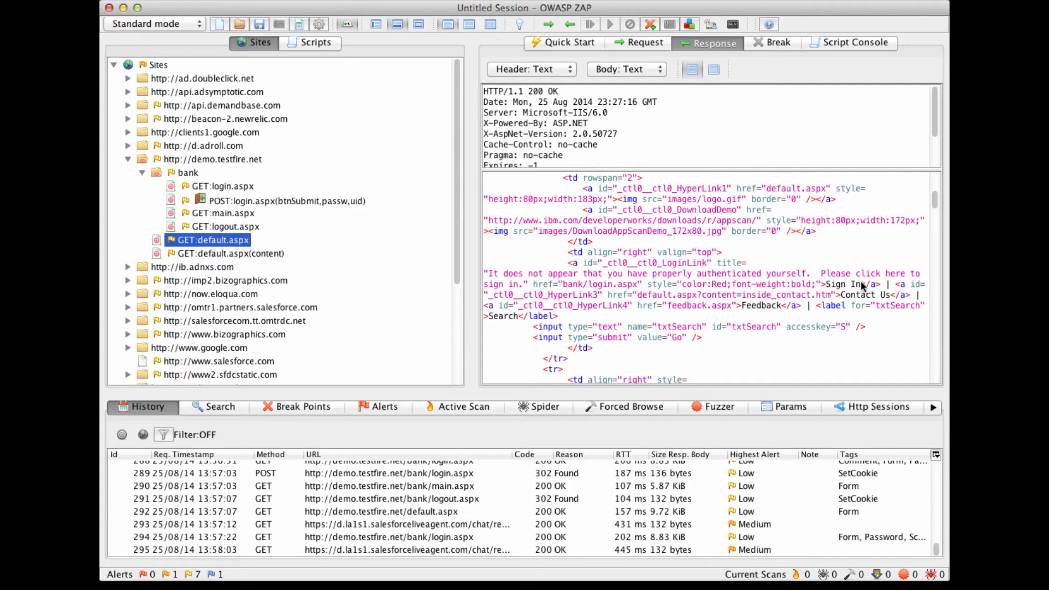
left_click_drag(862, 285, 830, 287)
right_click(828, 284)
mouse_move(840, 295)
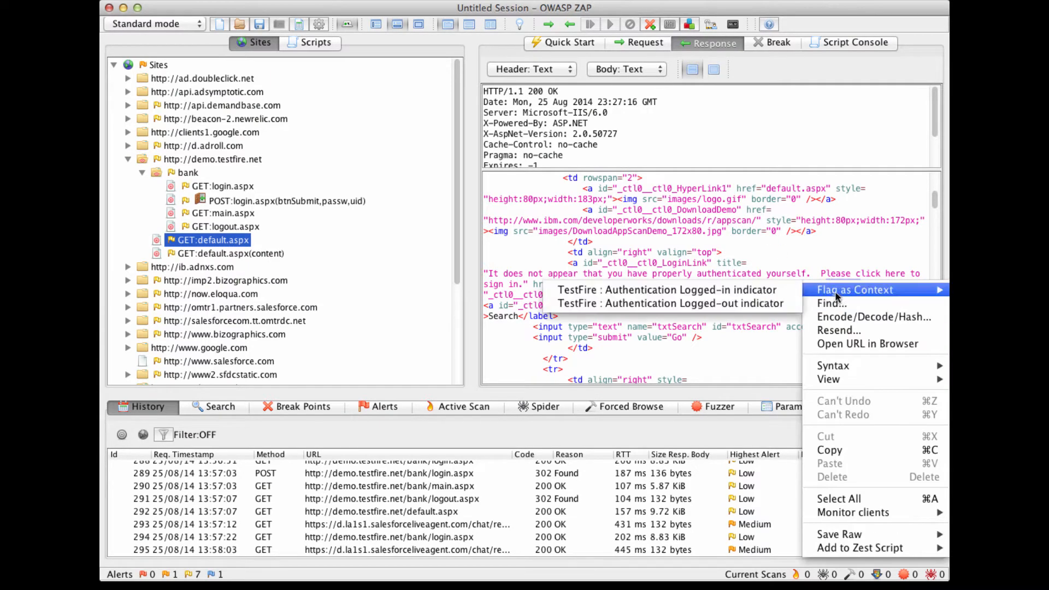
left_click(777, 303)
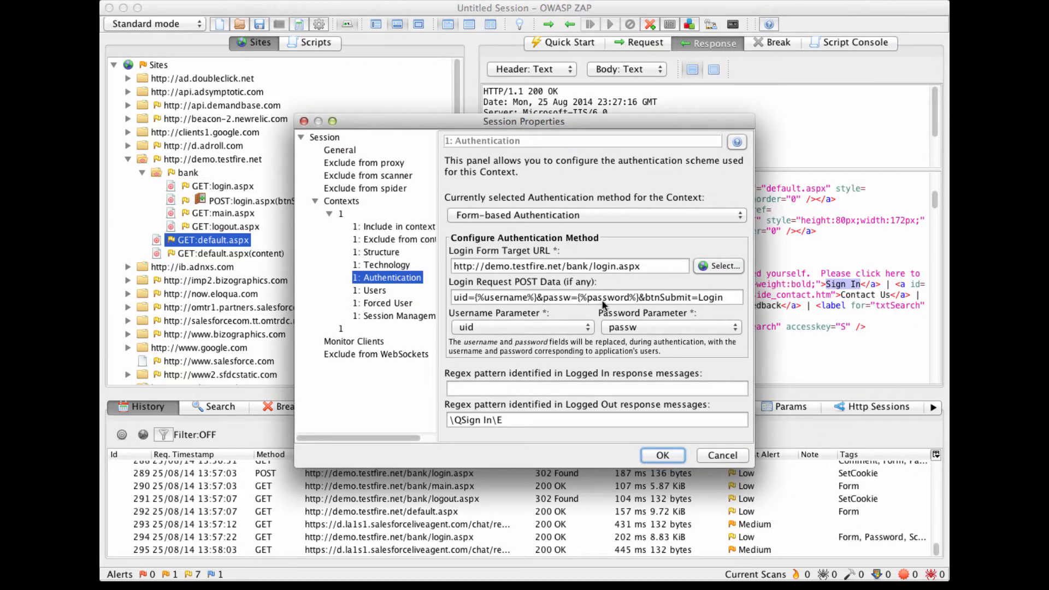
- Save the authentication settings with the logged-out regex pattern \QSign In\E and enable Forced User mode
left_click_drag(493, 420, 463, 419)
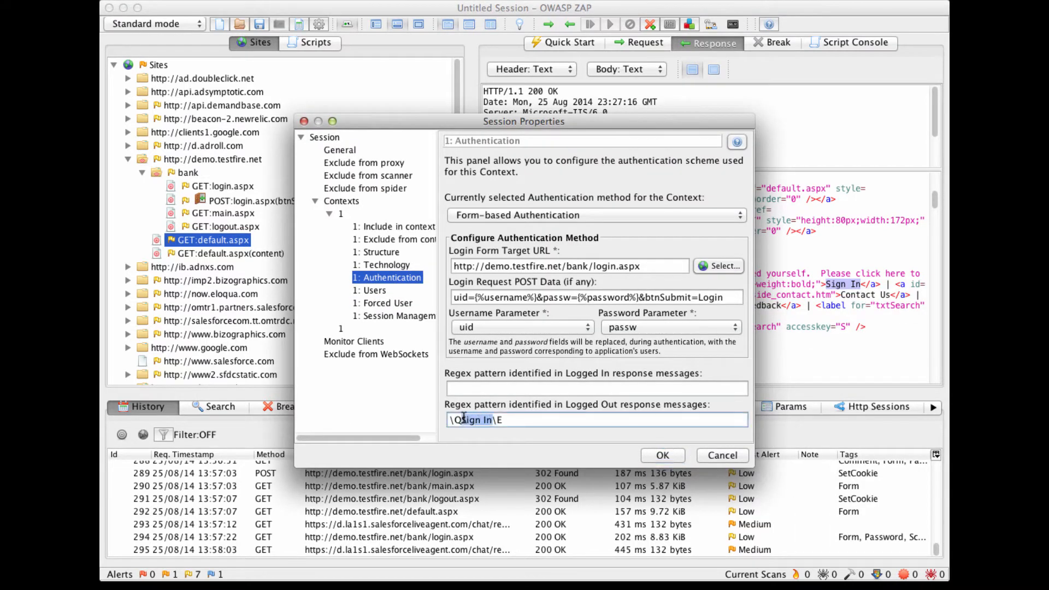
left_click(521, 420)
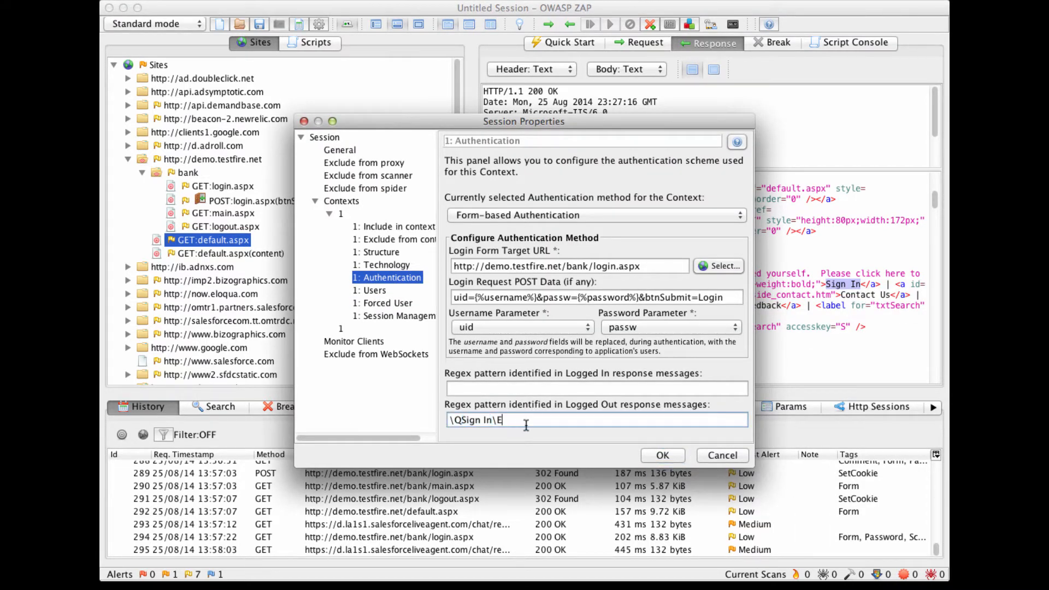
left_click(662, 456)
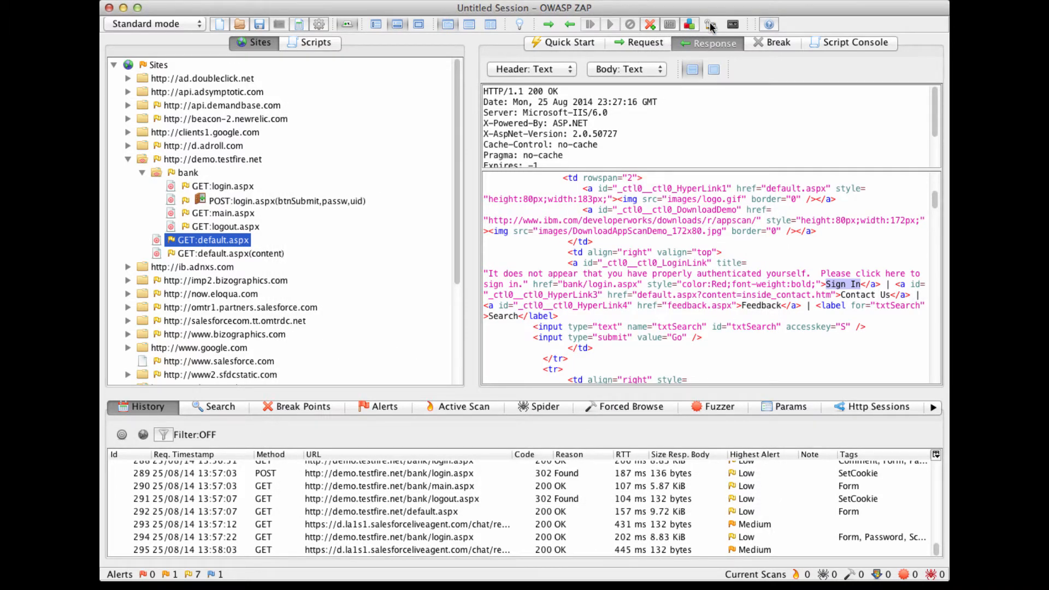
left_click(711, 25)
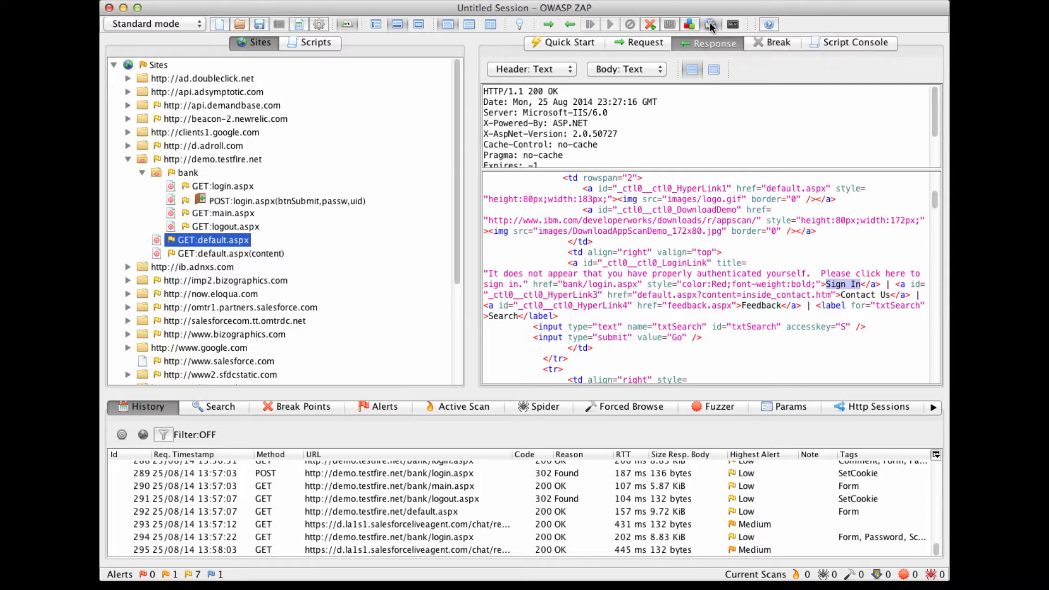
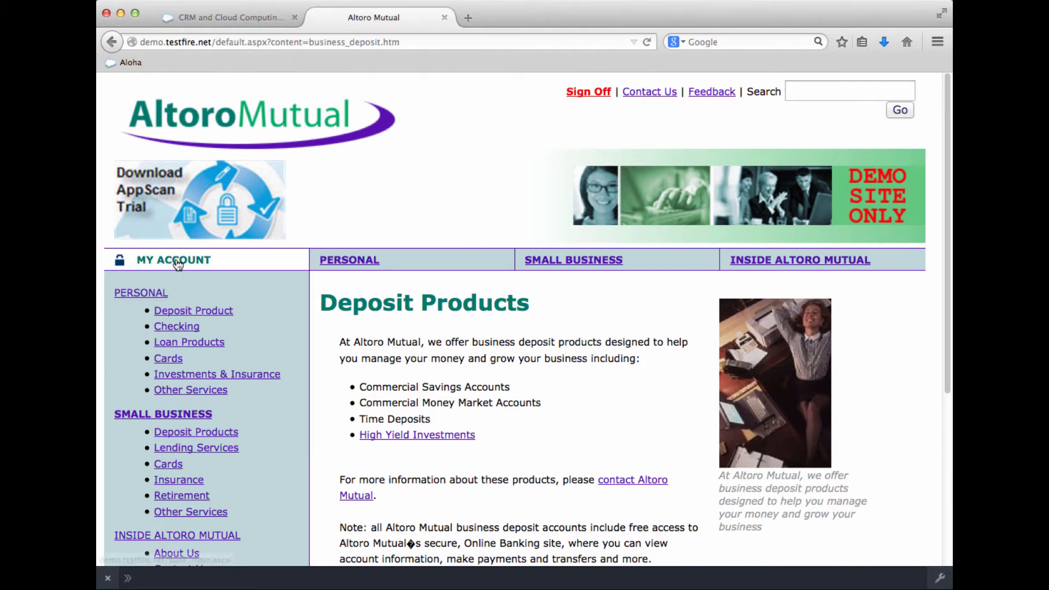
- Open the My Account area of the Altoro Mutual site and show the accounts available under View Account Details
left_click(199, 261)
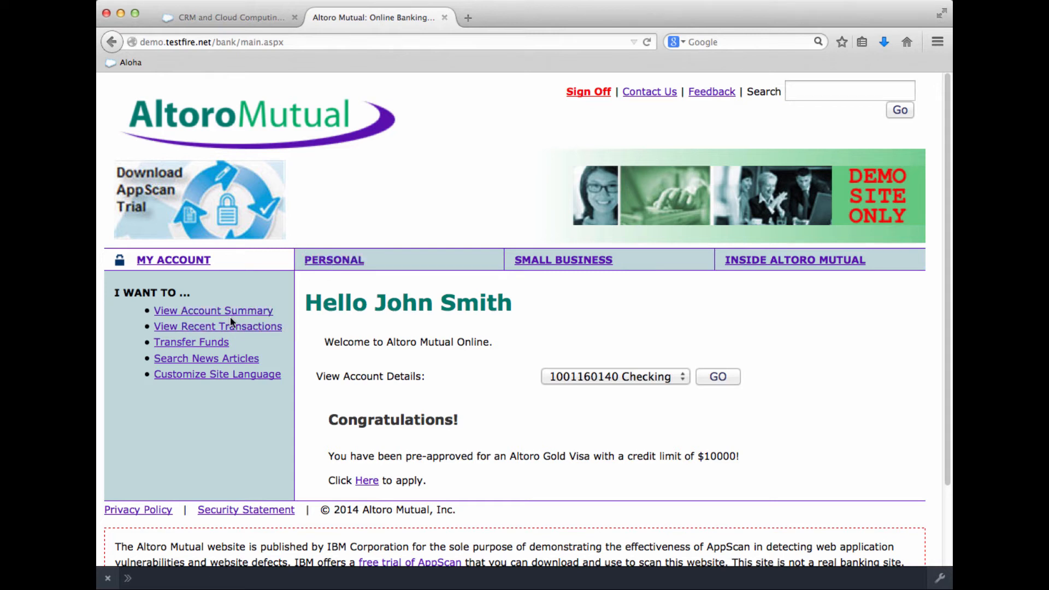
left_click(257, 317)
left_click(593, 376)
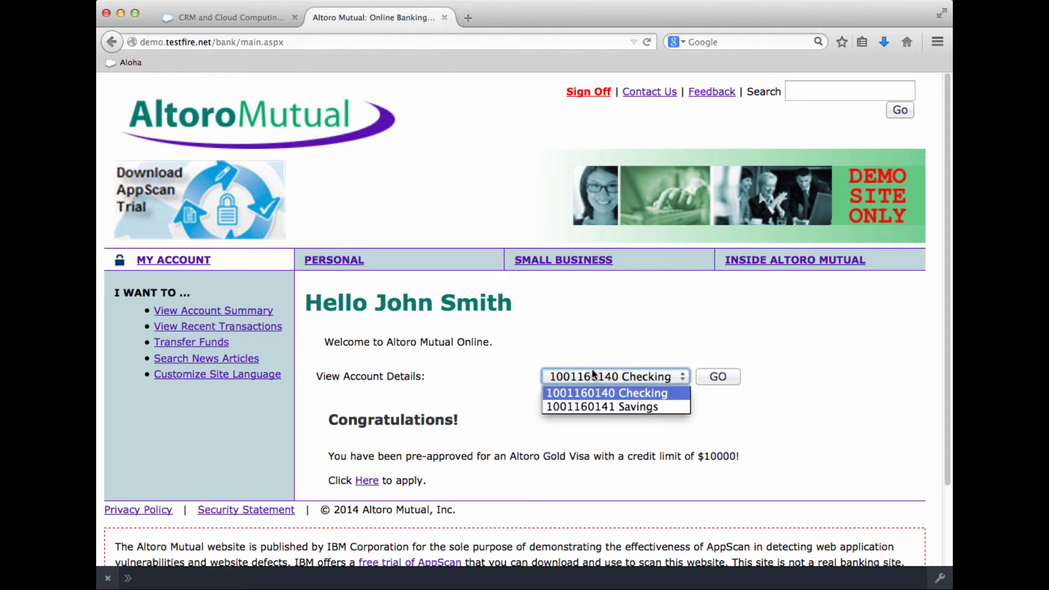
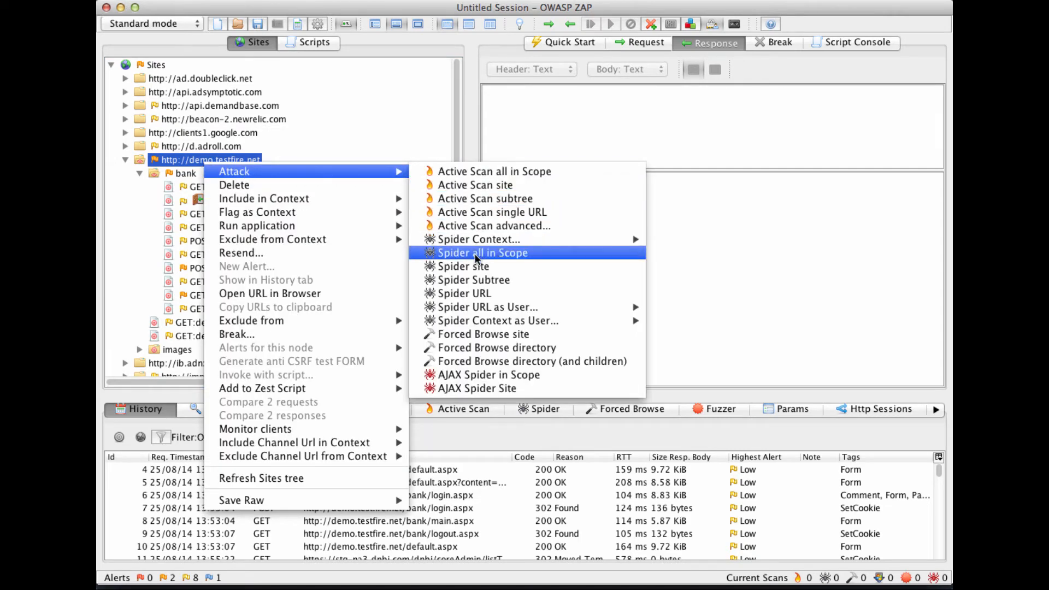
- Spider everything in scope from the demo.testfire.net site node, and open the Personal section of the Altoro Mutual site in the browser
left_click(477, 257)
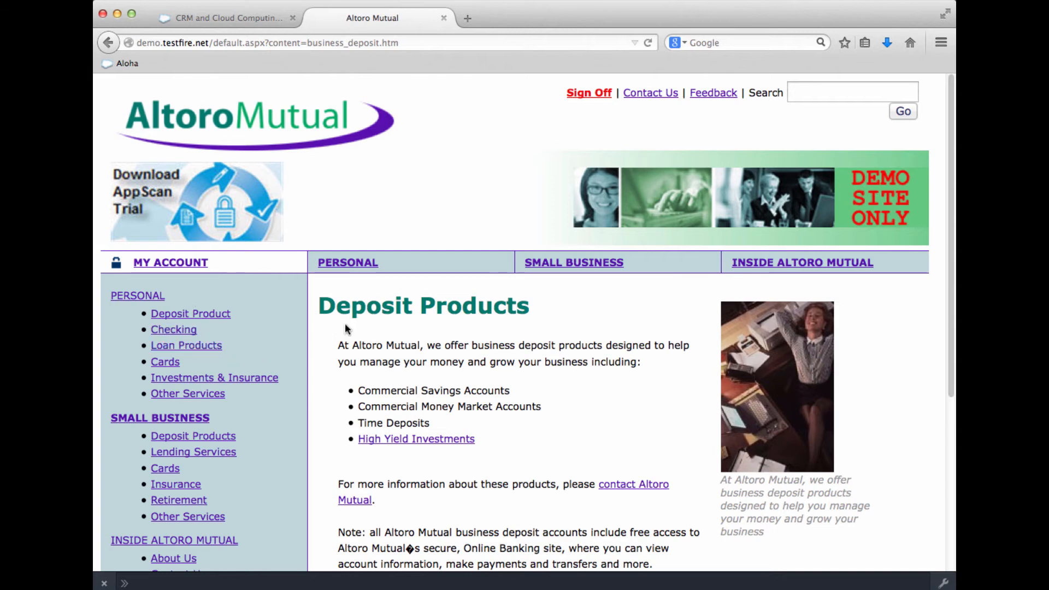
left_click(362, 270)
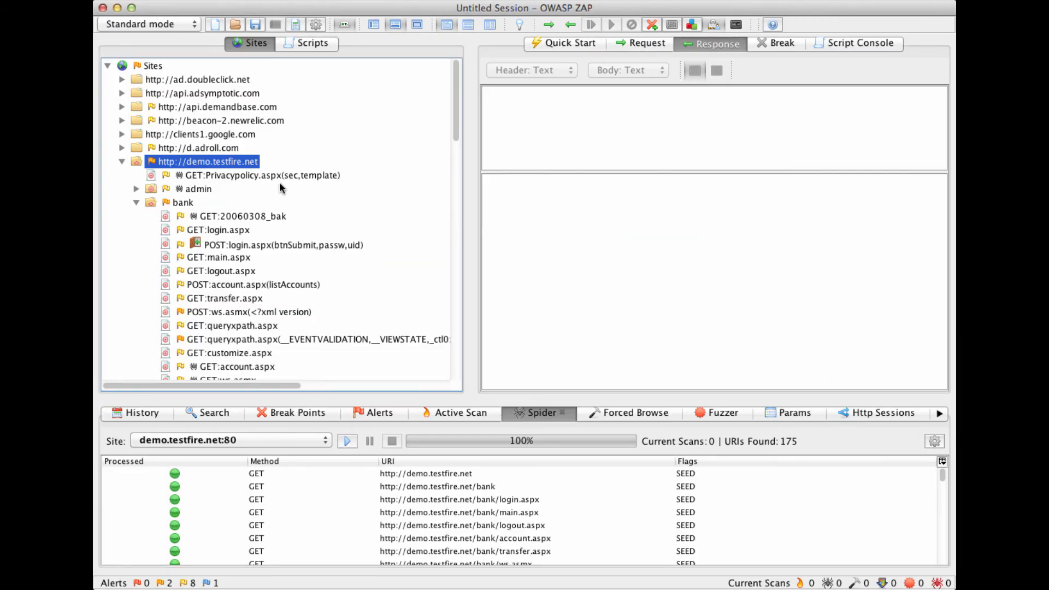
- Switch to OWASP ZAP and open the attack options for the demo.testfire.net site node
right_click(238, 164)
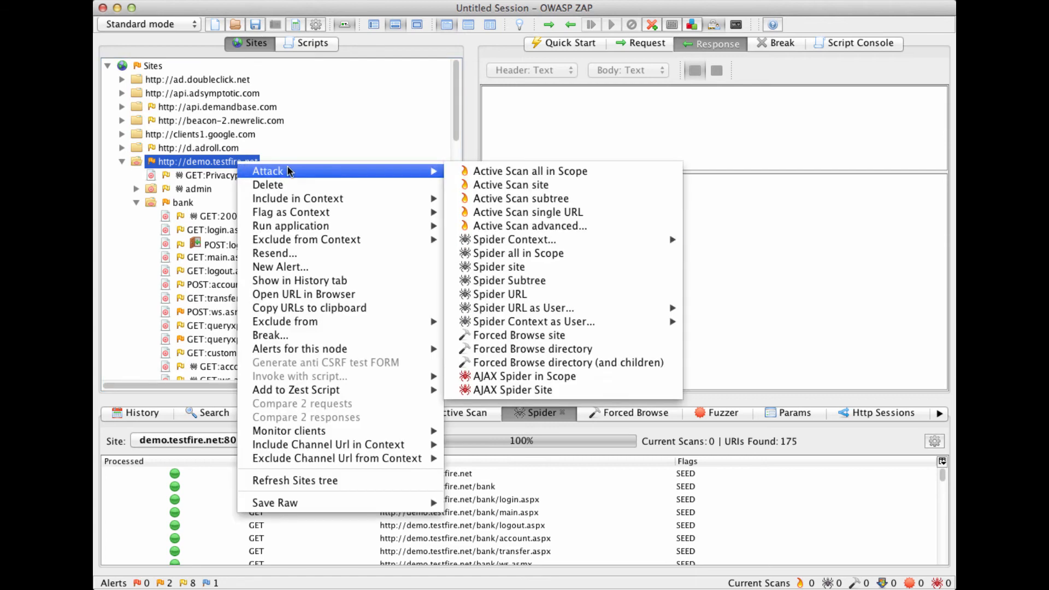
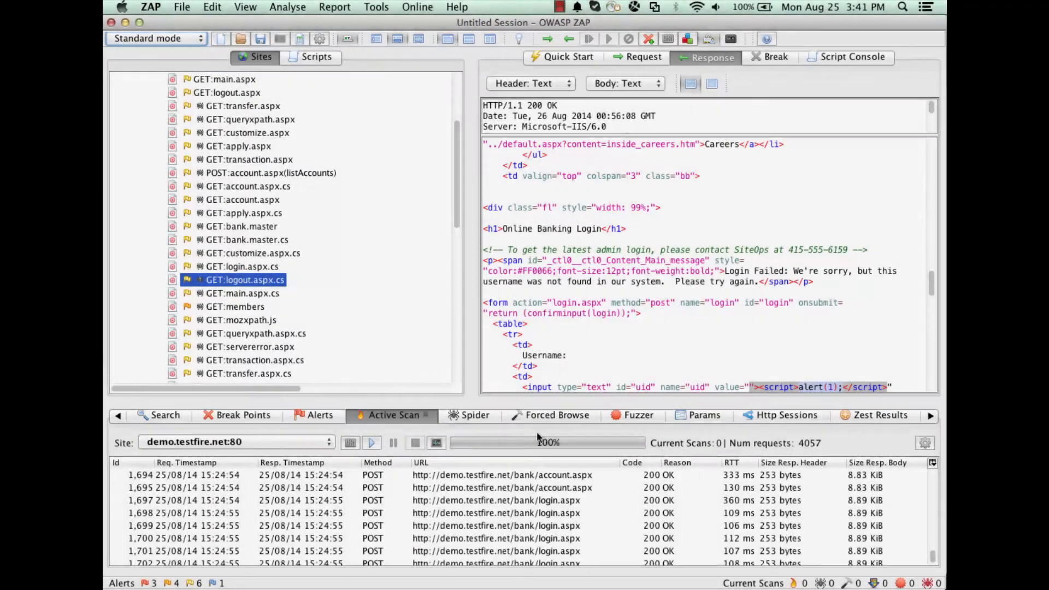
- Review the scan alerts, examining the reflected Cross Site Scripting entries and the response of the Privacypolicy.aspx SQL Injection alert
left_click(317, 416)
scroll(244, 488, "down", 1)
scroll(244, 488, "down", 5)
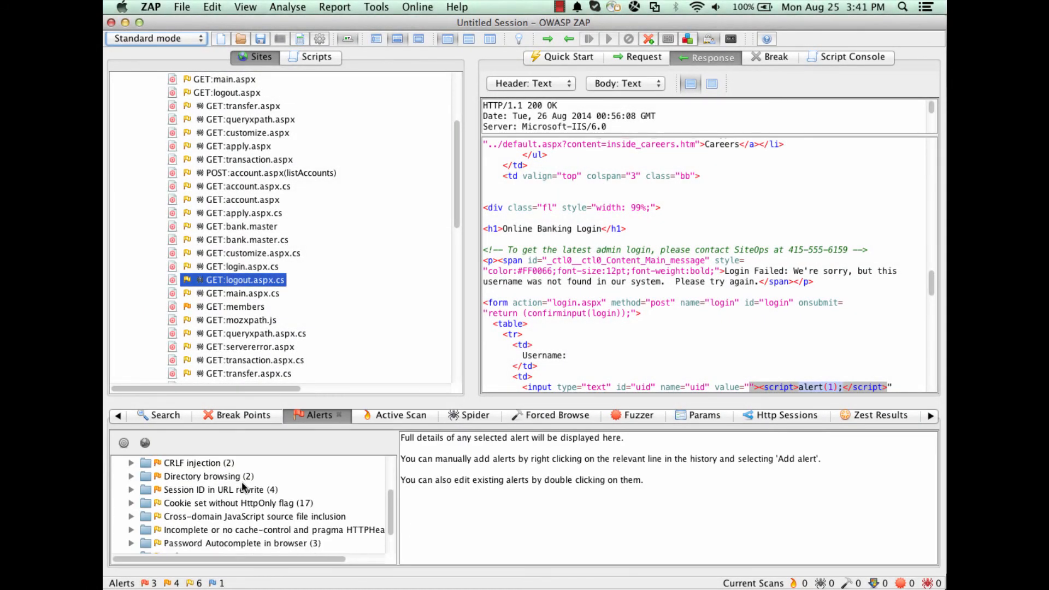
scroll(244, 489, "up", 8)
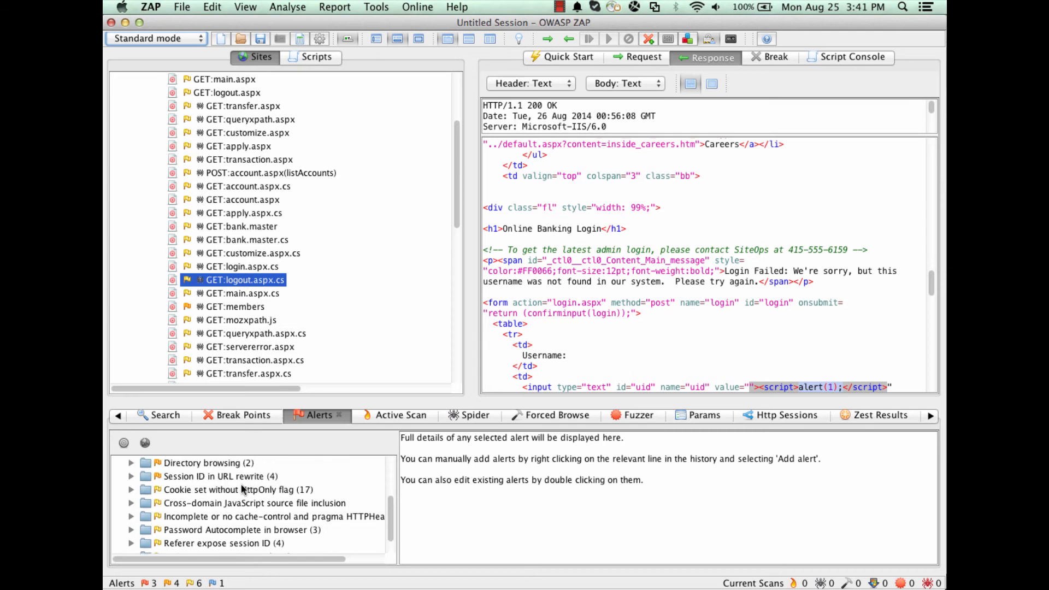
left_click(229, 477)
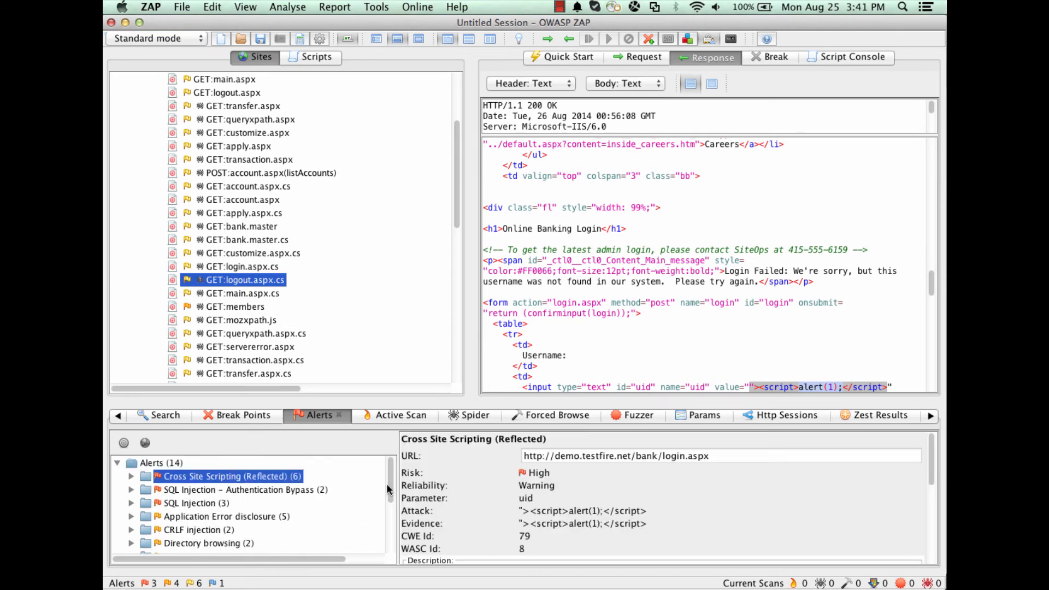
left_click(131, 478)
left_click(188, 490)
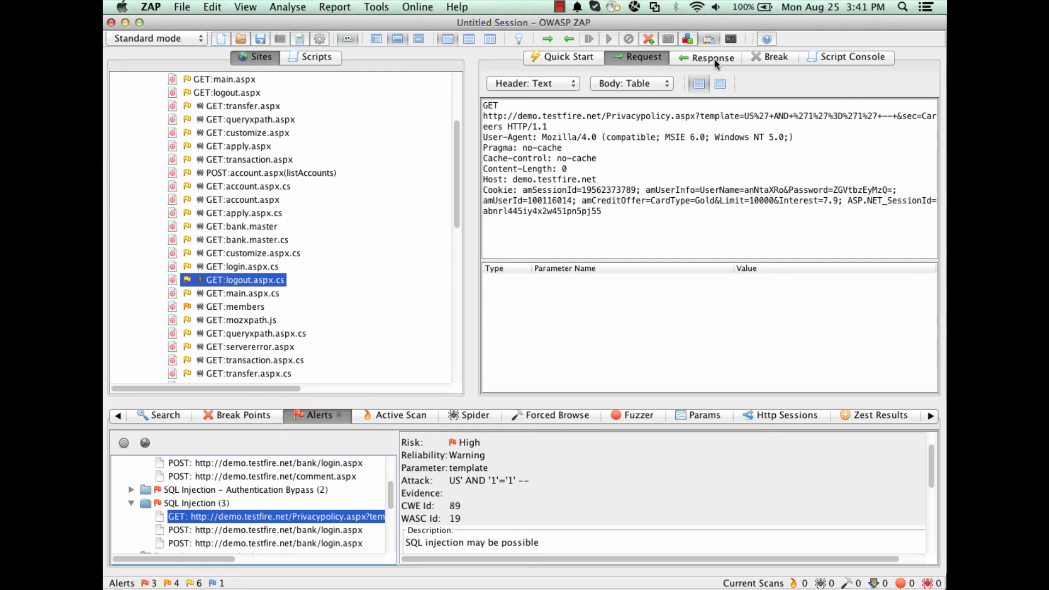
left_click(714, 58)
- Generate an HTML report of the scan and save it as Results TestFire in the ZAP folder
left_click(337, 7)
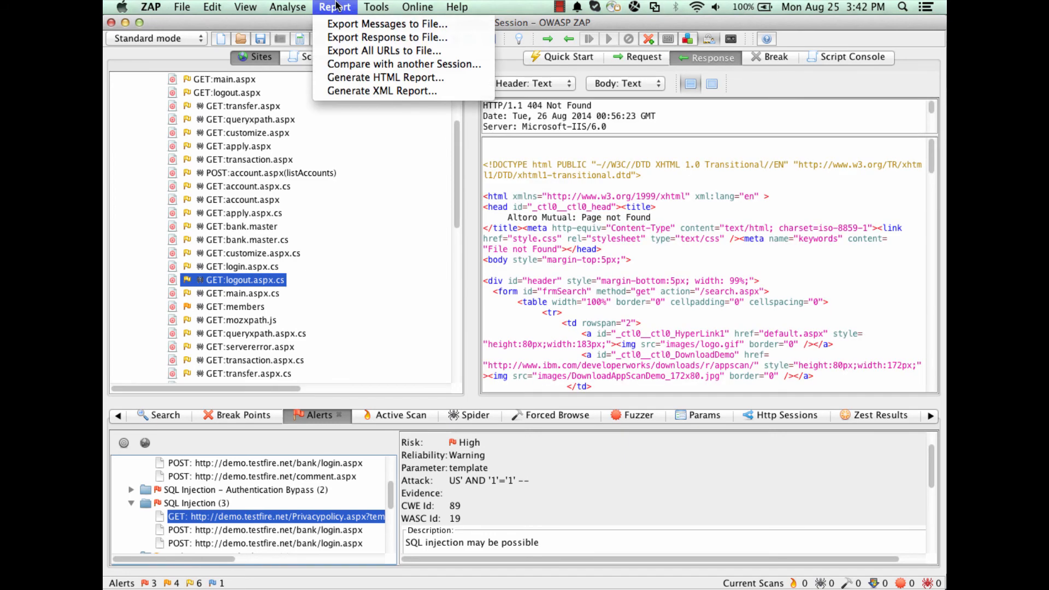
left_click(347, 78)
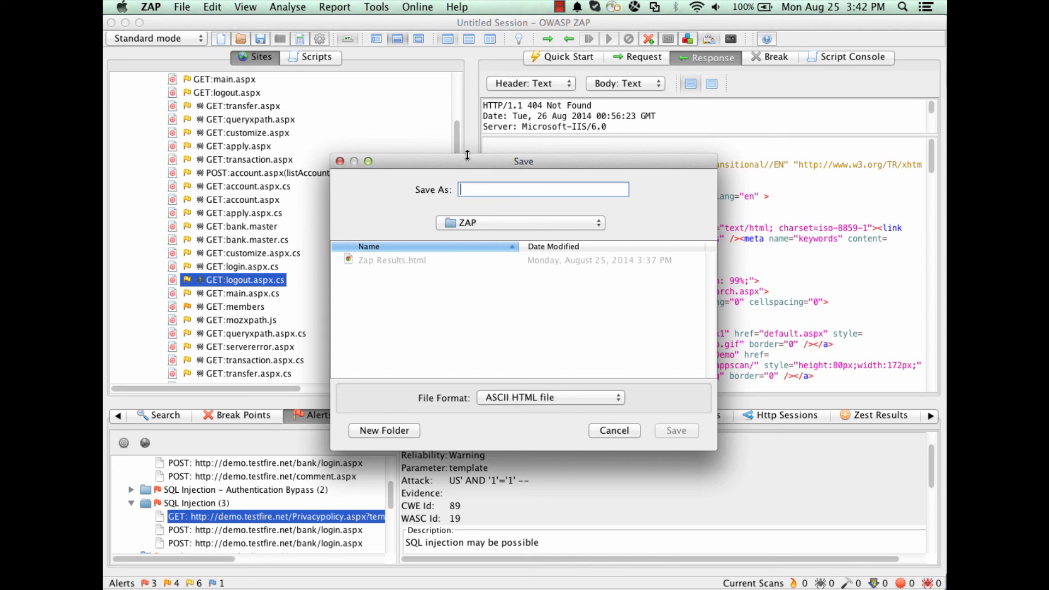
type("Results TestFire")
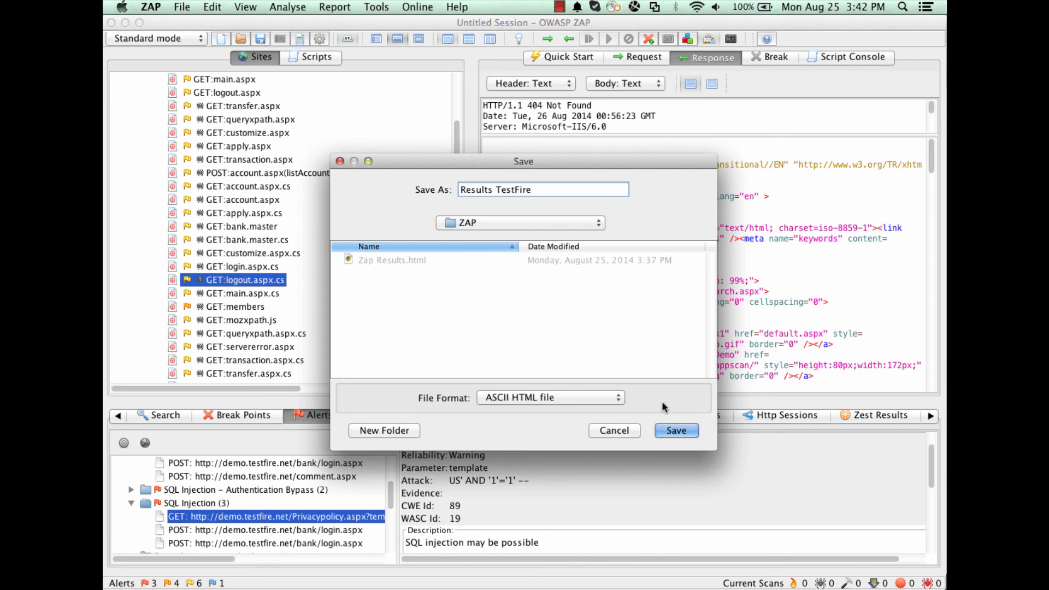
left_click(670, 432)
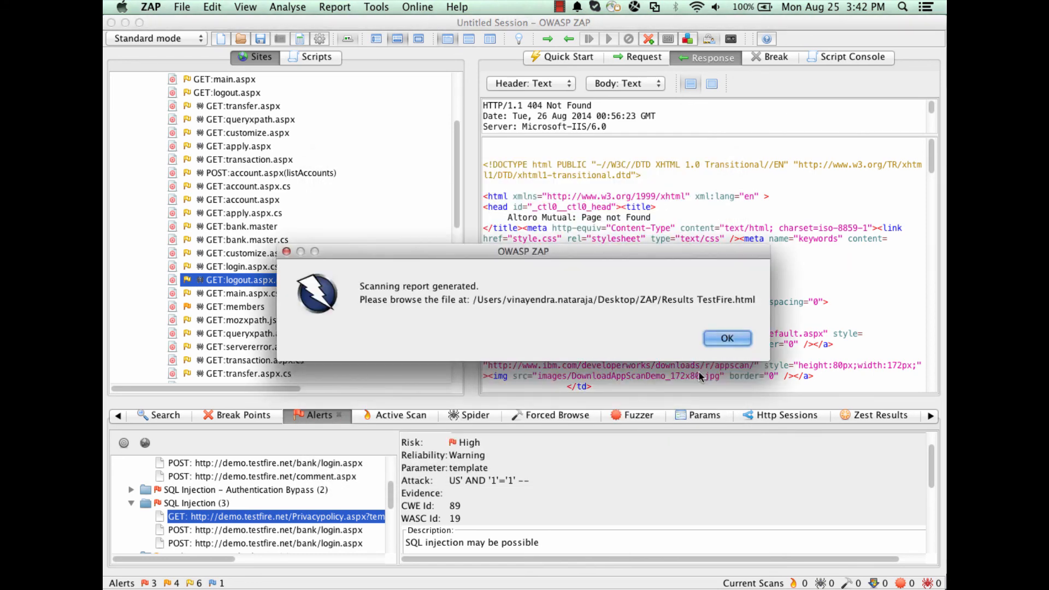
left_click(728, 339)
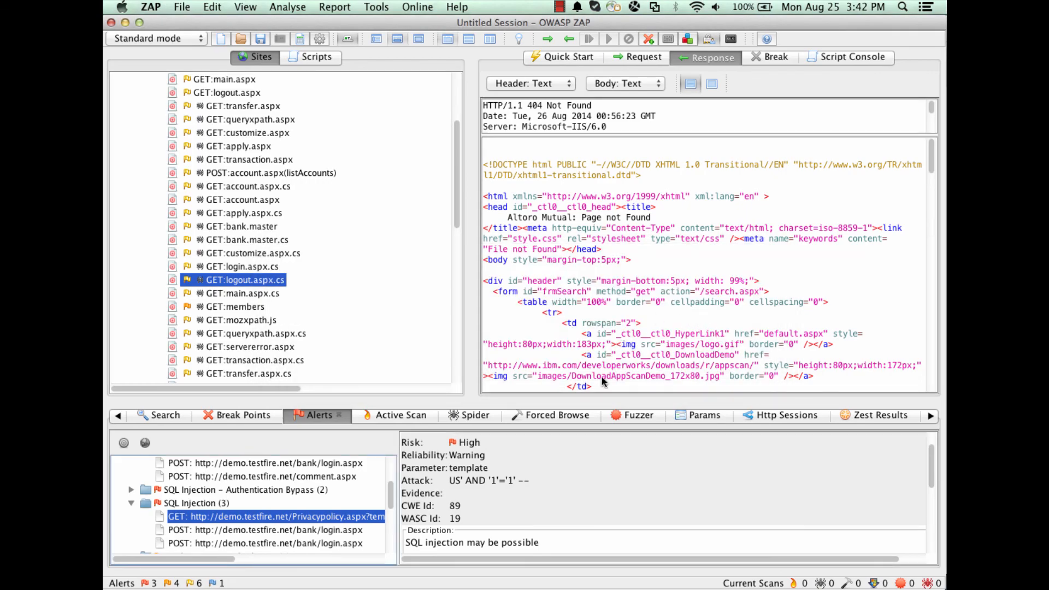